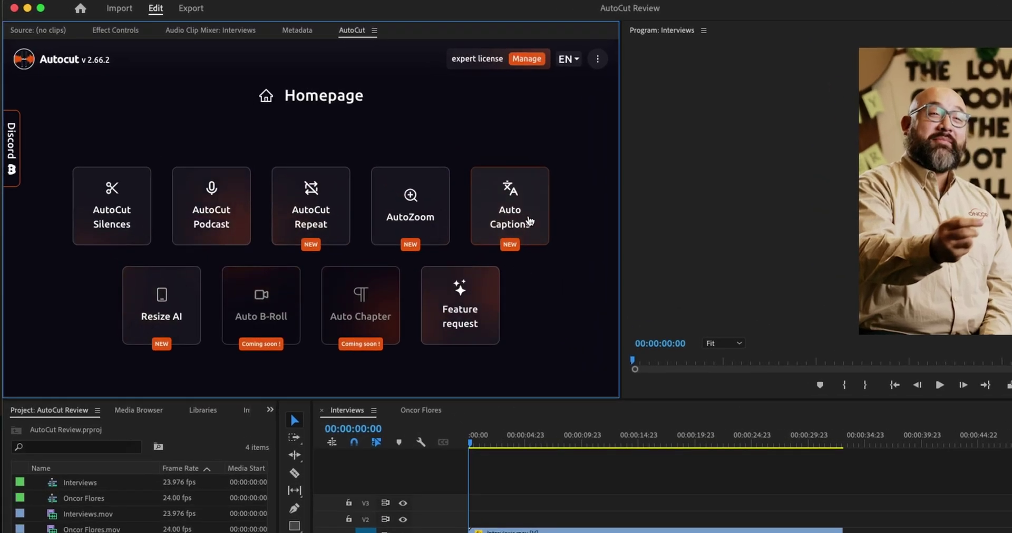
# Open AutoCut's Auto Captions tool and enlarge its panel to see the caption preview and presets.
pyautogui.click(530, 221)
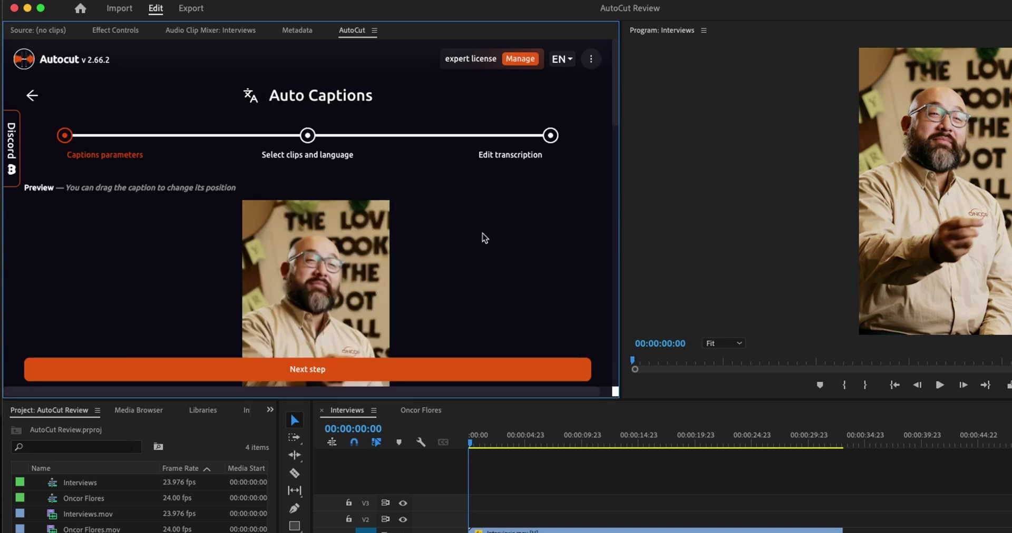
pyautogui.scroll(-5, 485, 238)
pyautogui.scroll(5, 484, 238)
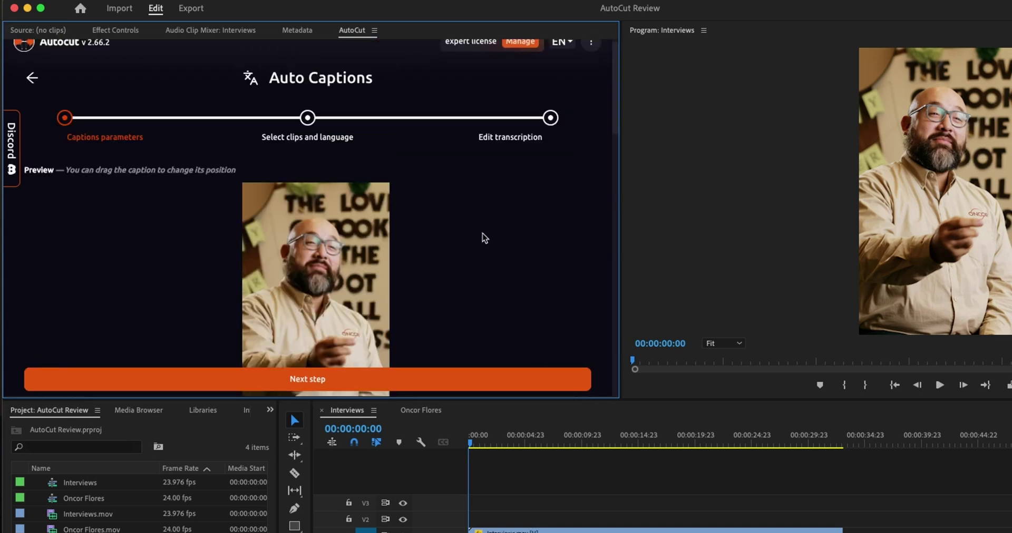
pyautogui.moveTo(558, 398); pyautogui.dragTo(544, 496)
pyautogui.moveTo(437, 399); pyautogui.dragTo(436, 414)
pyautogui.scroll(-3, 363, 198)
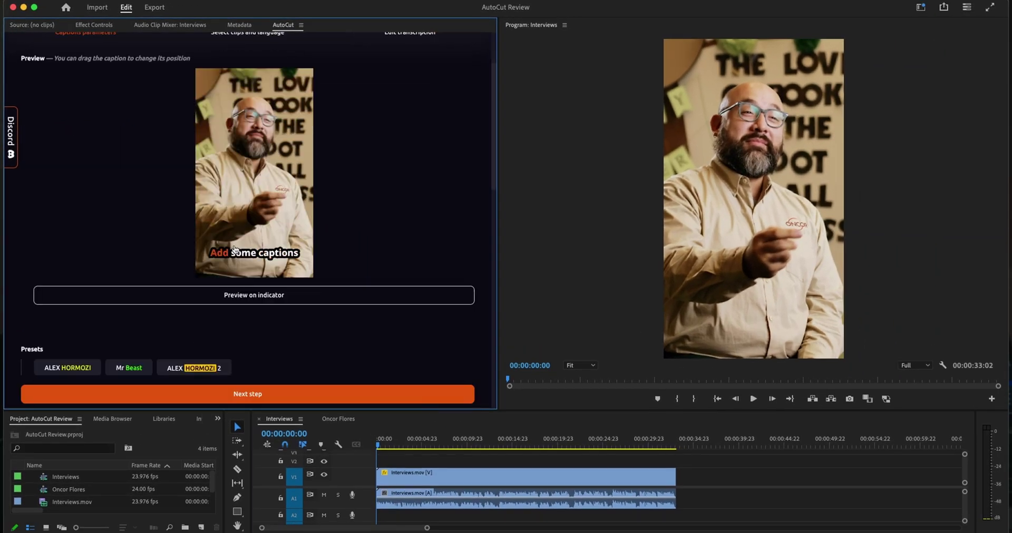
# Try the caption presets and apply the ALEX HORMOZI preset.
pyautogui.scroll(-1, 174, 311)
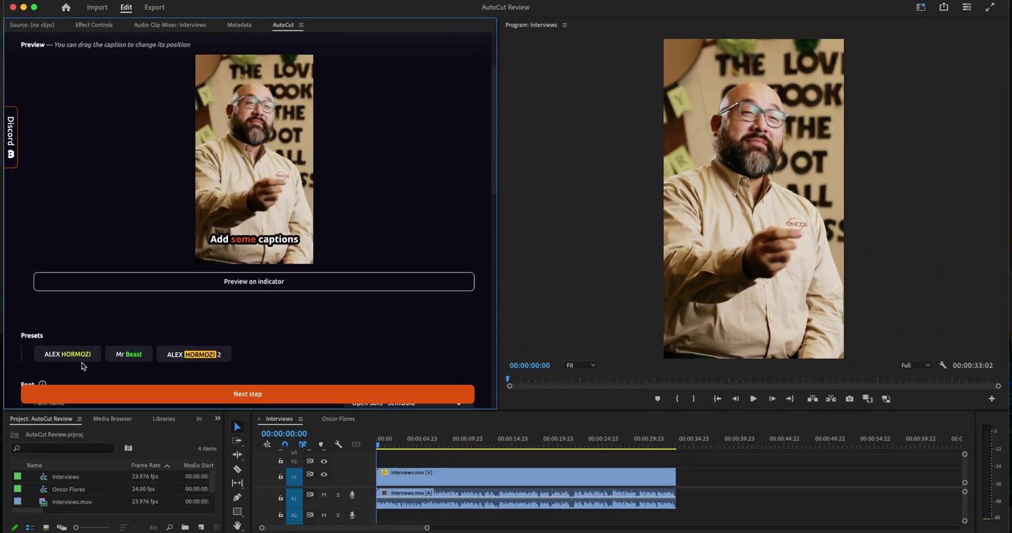
pyautogui.click(112, 357)
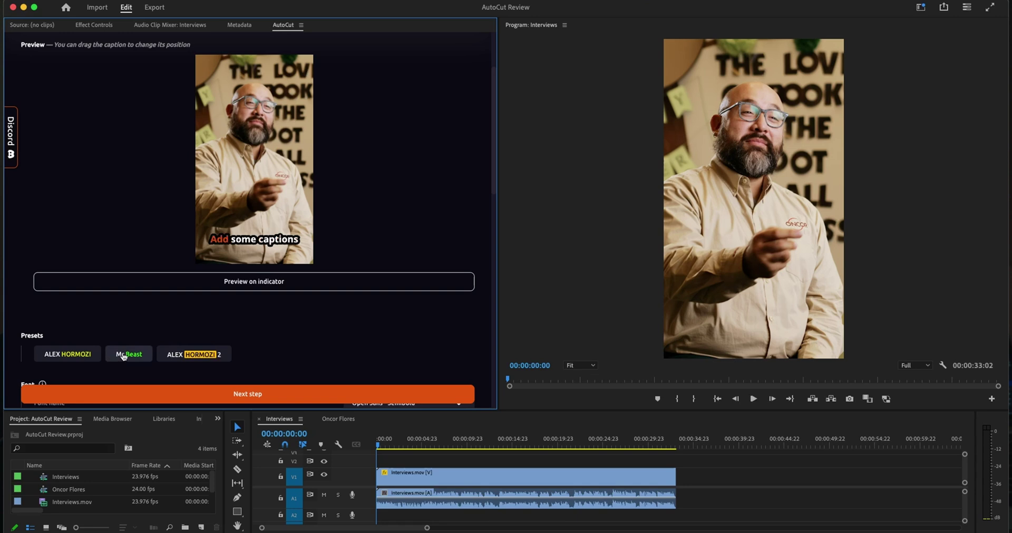
pyautogui.click(198, 361)
pyautogui.click(79, 355)
pyautogui.click(134, 355)
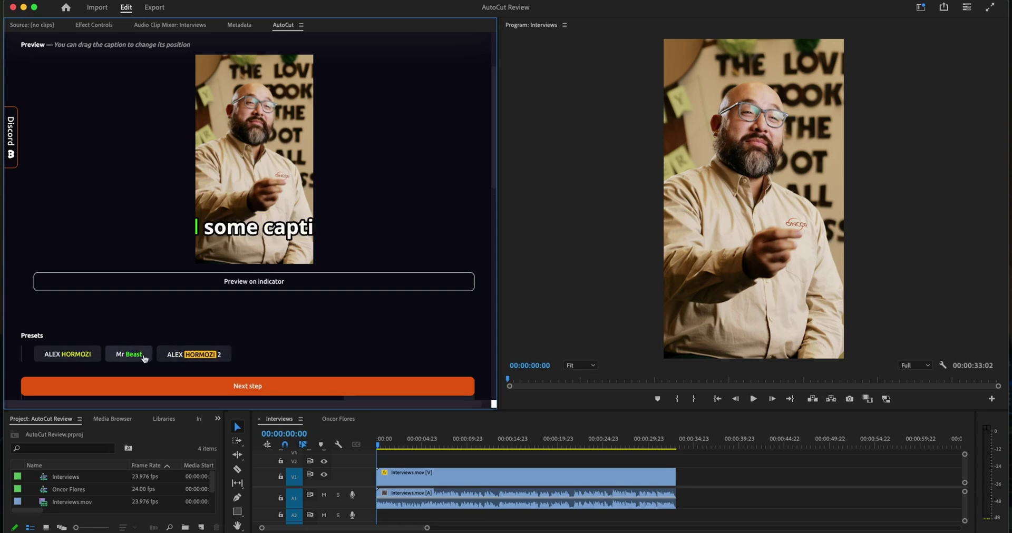
pyautogui.click(77, 355)
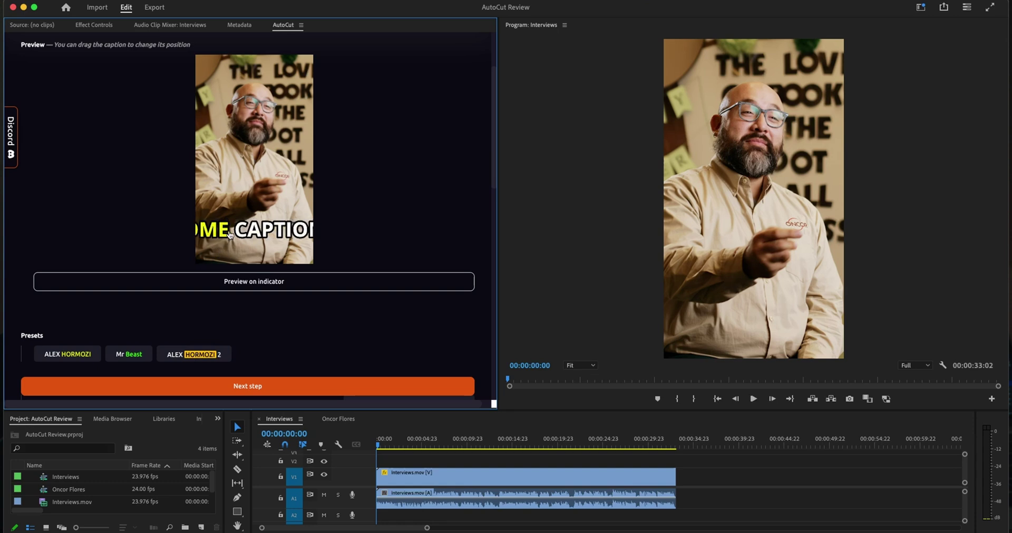
# Set the caption font size to 38 px and look through the available fonts without changing the font.
pyautogui.scroll(-3, 269, 328)
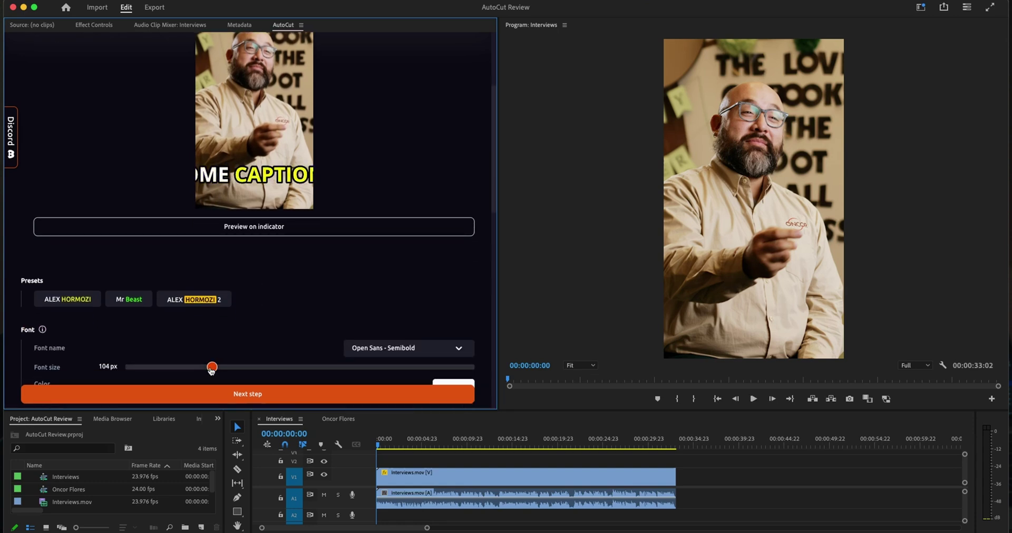
pyautogui.moveTo(210, 367); pyautogui.dragTo(154, 367)
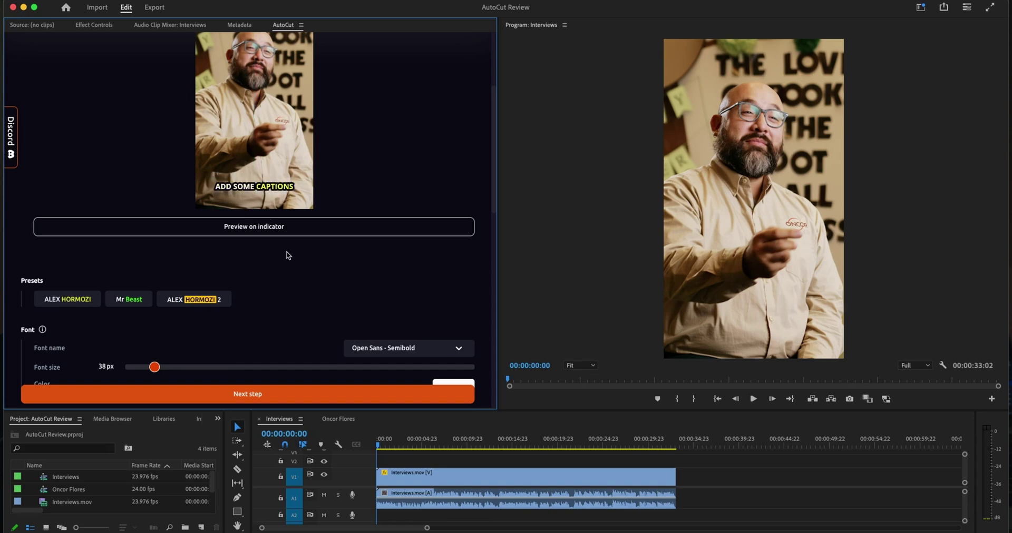
pyautogui.click(396, 348)
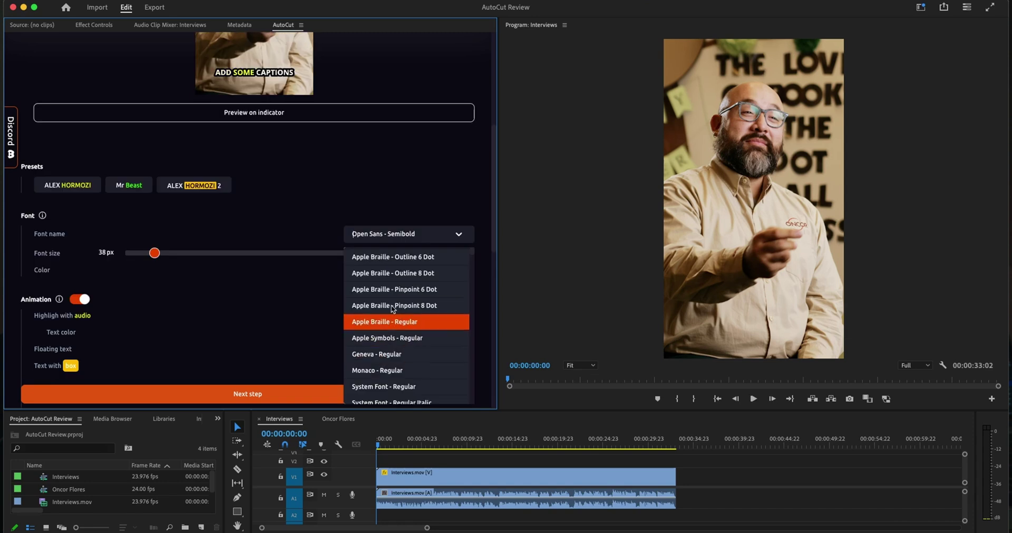
pyautogui.click(308, 312)
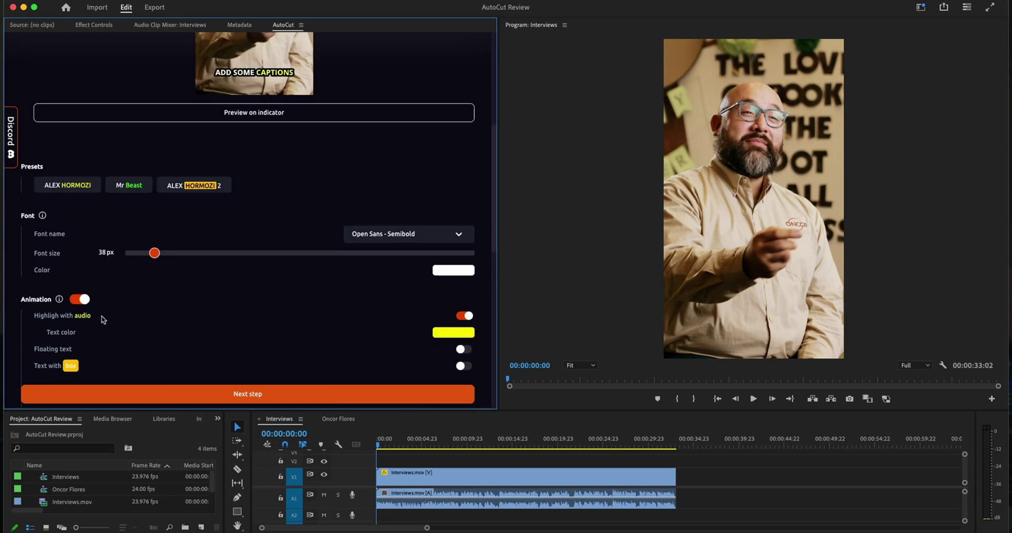
# Try the Text with box animation on the captions, check it in the preview and switch it off again.
pyautogui.scroll(-3, 266, 316)
pyautogui.scroll(-3, 266, 318)
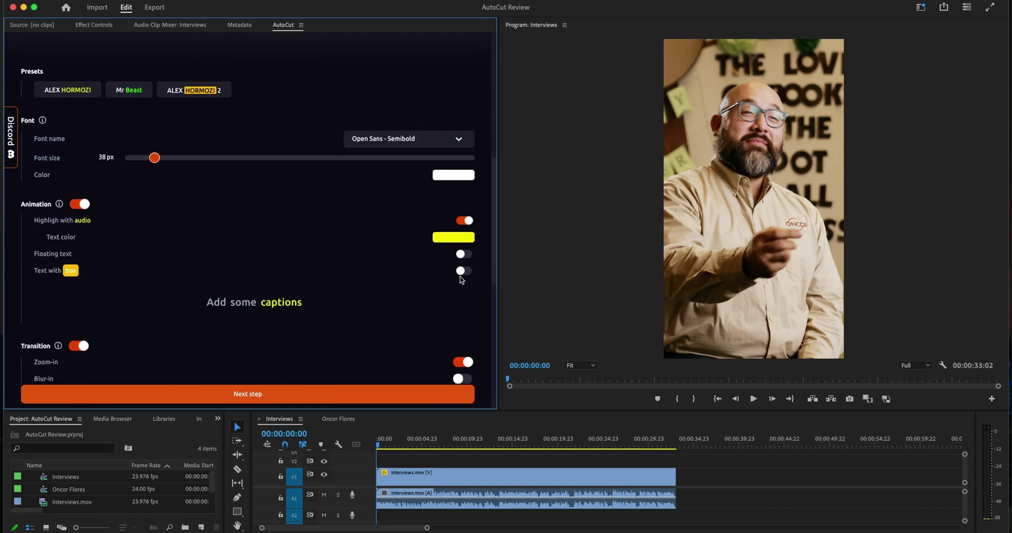
pyautogui.click(463, 271)
pyautogui.scroll(-3, 241, 276)
pyautogui.scroll(5, 267, 290)
pyautogui.scroll(-1, 248, 84)
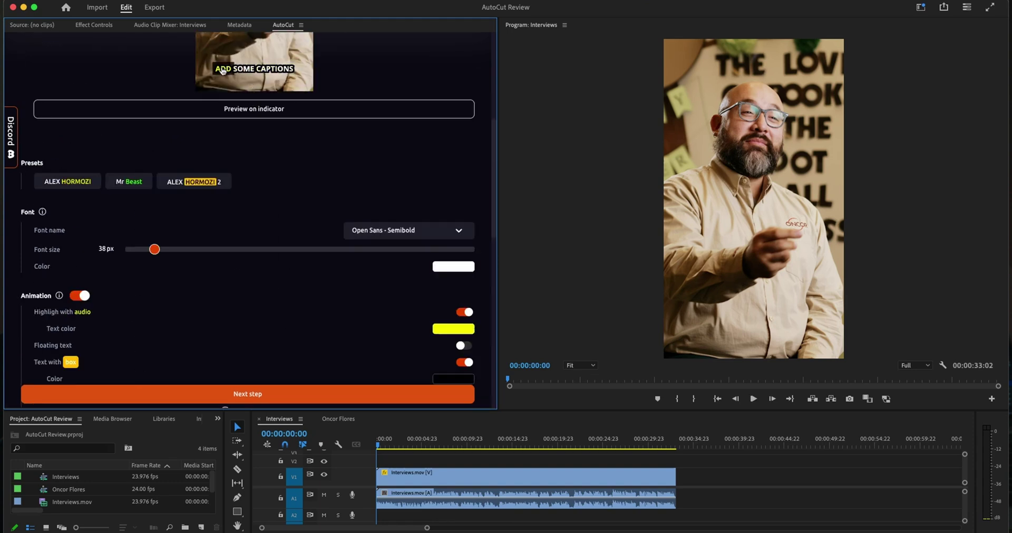
pyautogui.click(453, 266)
pyautogui.click(338, 345)
pyautogui.scroll(-2, 303, 316)
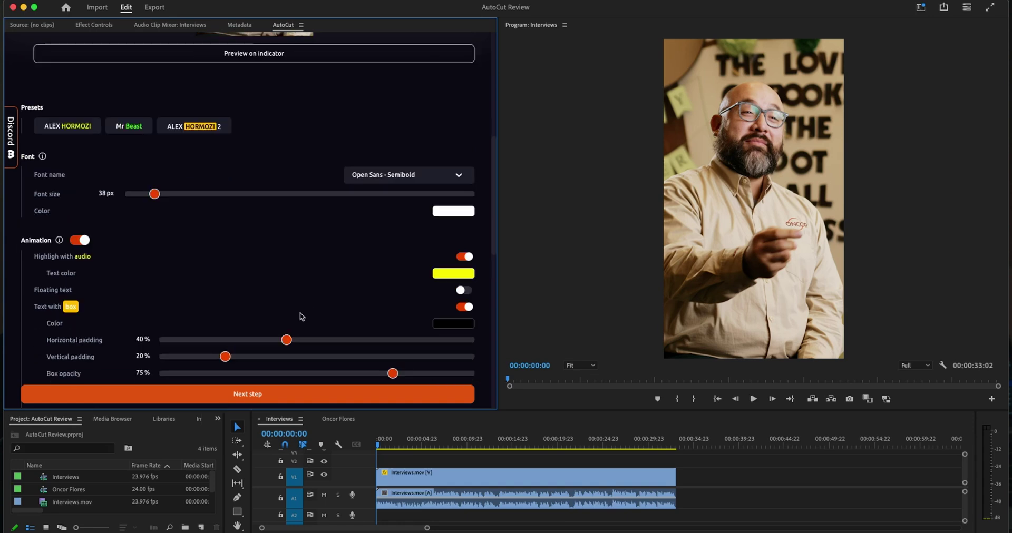
pyautogui.click(464, 307)
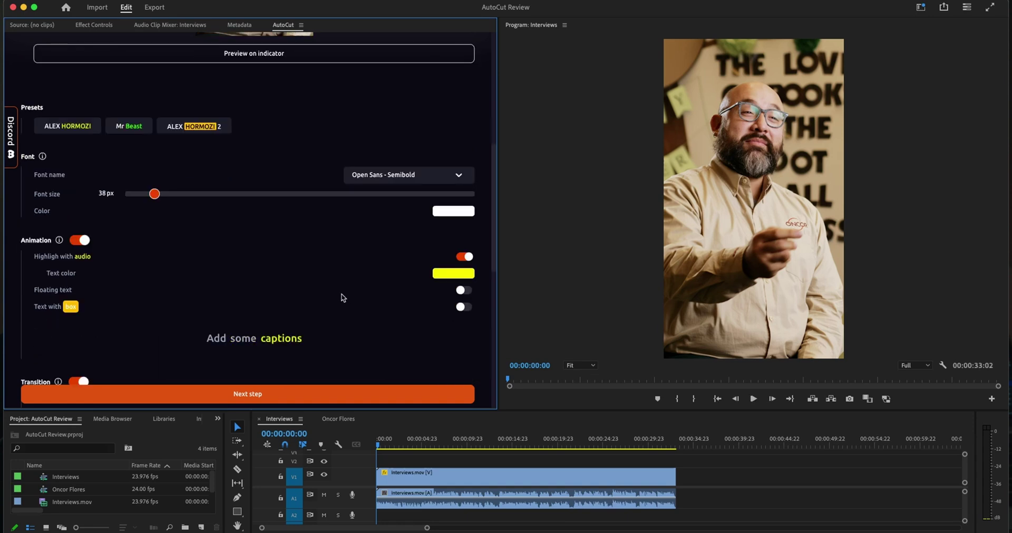
# Compare the caption transitions and enable both Zoom-in and Blur-in.
pyautogui.scroll(-5, 305, 315)
pyautogui.scroll(-10, 304, 316)
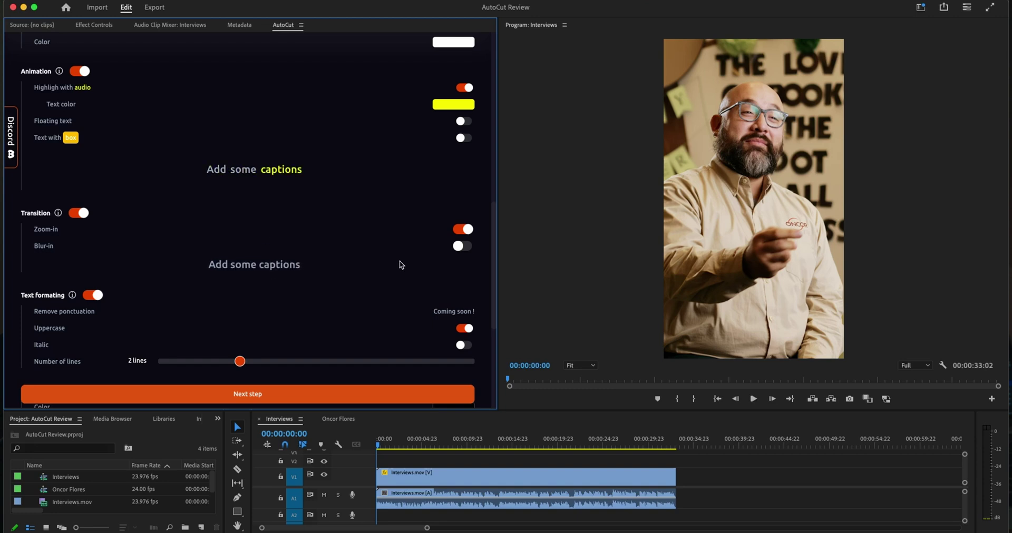
pyautogui.click(462, 246)
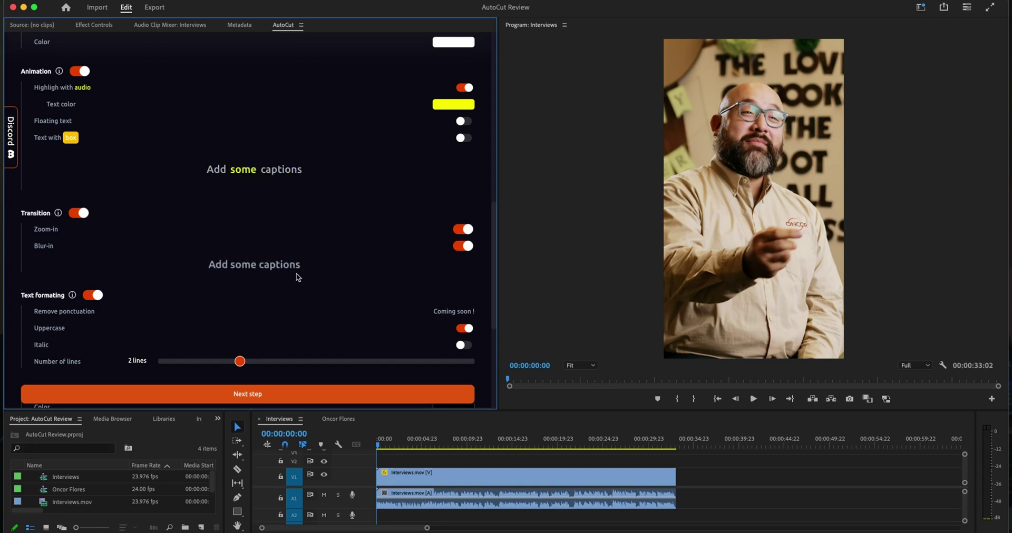
pyautogui.click(466, 244)
pyautogui.click(462, 230)
pyautogui.click(463, 234)
pyautogui.click(462, 246)
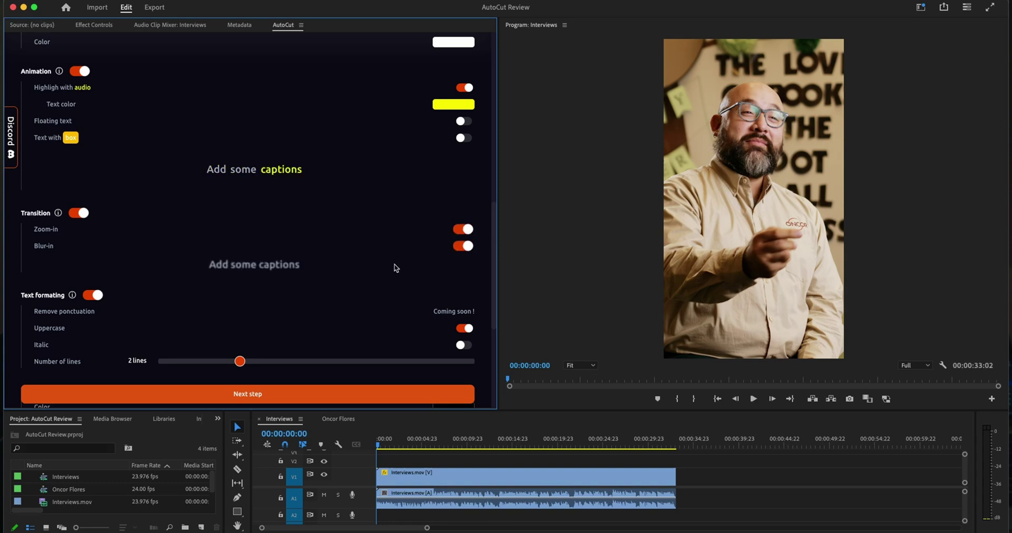
# Compare the captions with and without uppercase in the preview and leave Uppercase turned off.
pyautogui.scroll(-1, 343, 268)
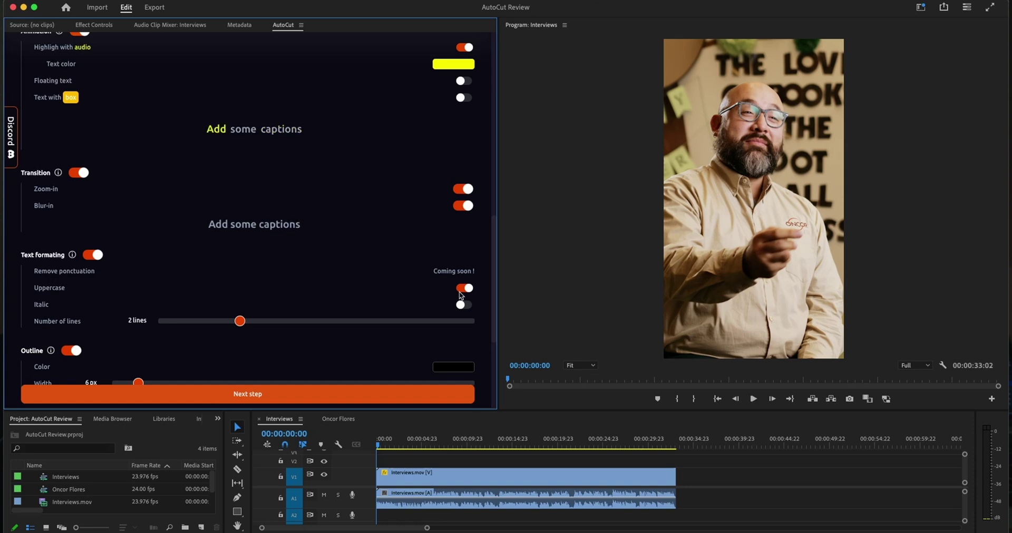
pyautogui.scroll(6, 369, 264)
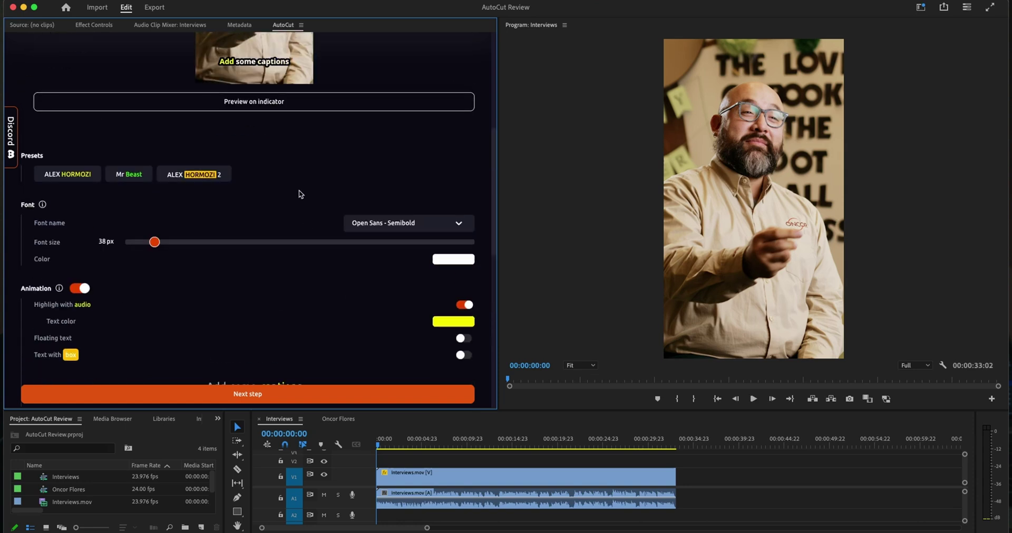
pyautogui.scroll(-5, 299, 232)
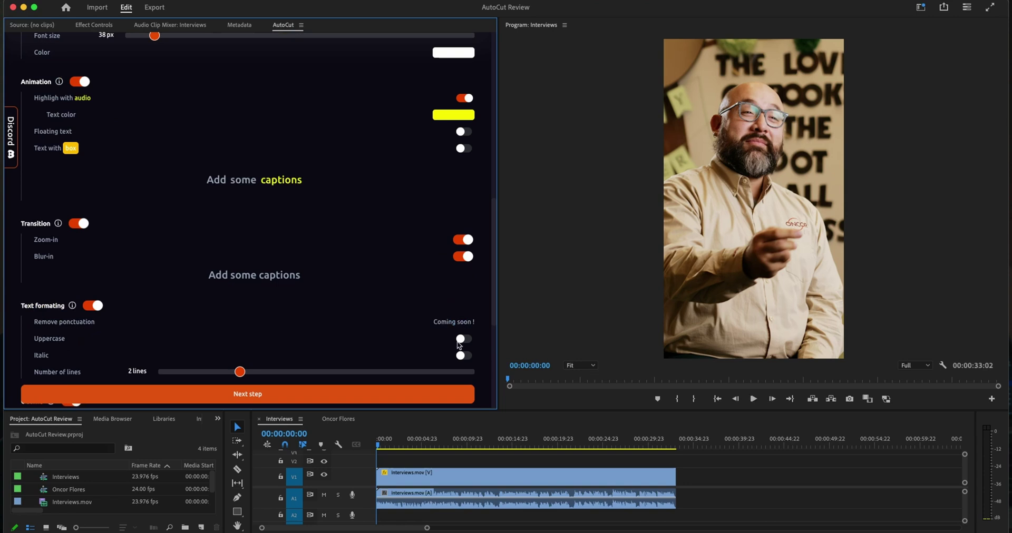
pyautogui.scroll(7, 285, 309)
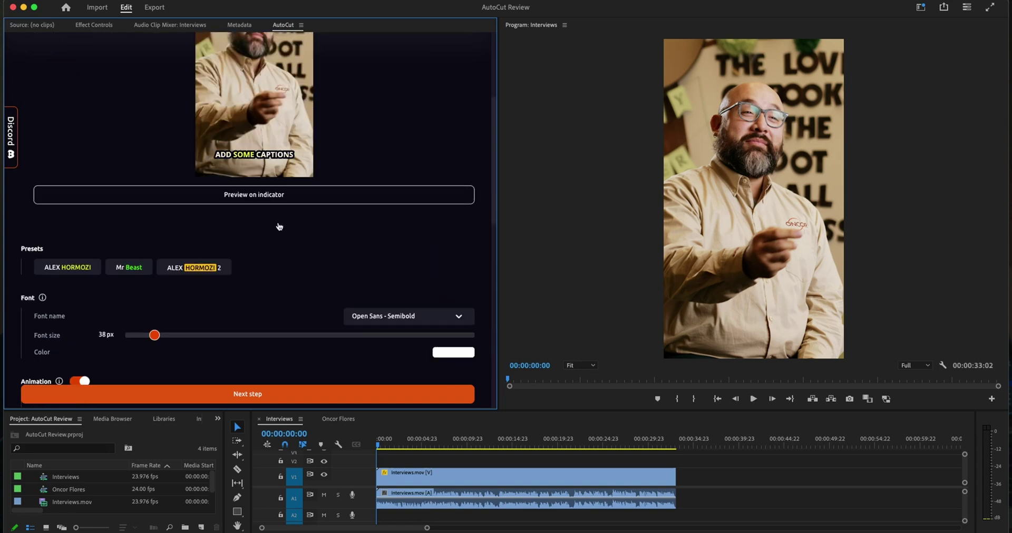
pyautogui.scroll(-8, 280, 199)
pyautogui.click(464, 280)
pyautogui.scroll(-1, 327, 276)
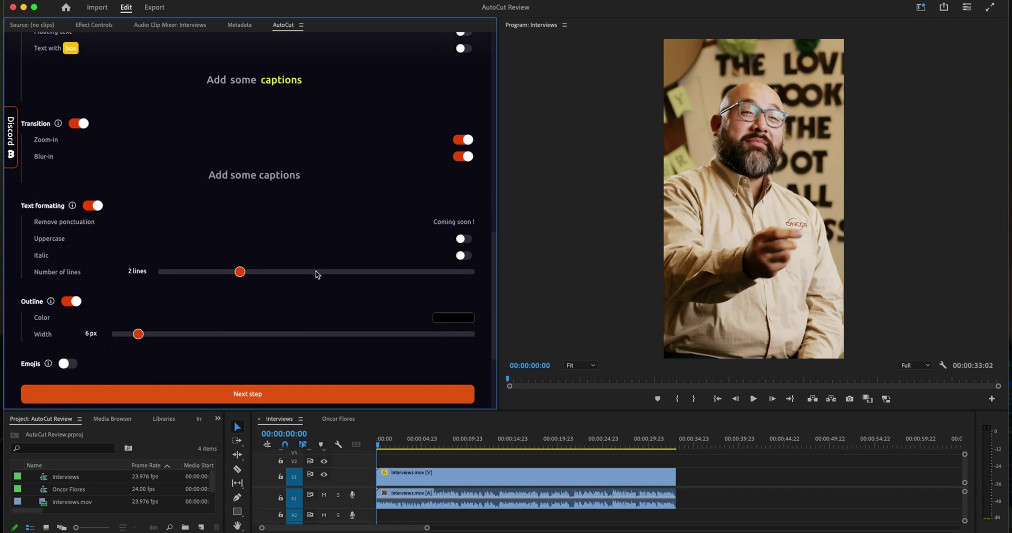
# Set the caption outline width to 4 px and check the result in the preview.
pyautogui.moveTo(138, 335); pyautogui.dragTo(132, 335)
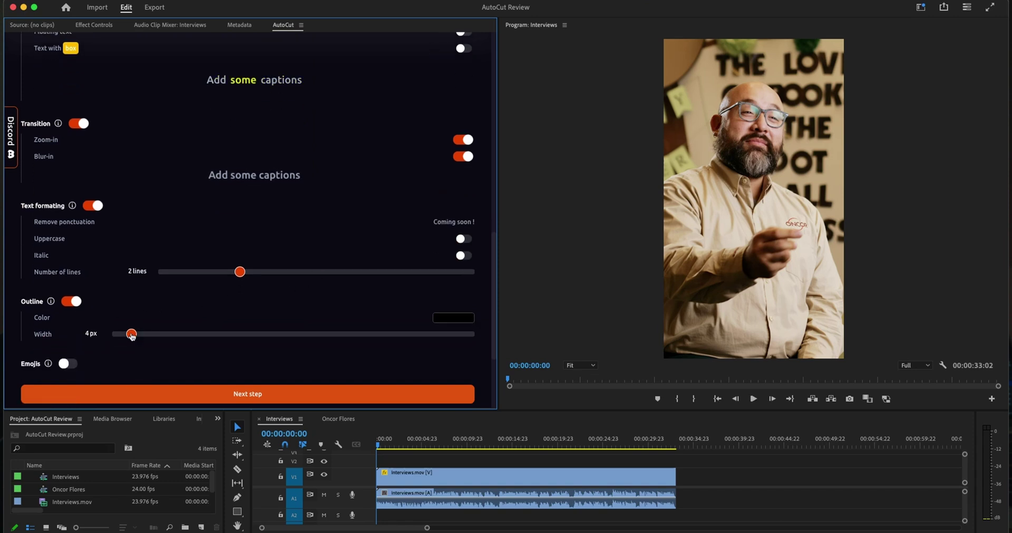
pyautogui.scroll(10, 224, 265)
pyautogui.scroll(-5, 261, 348)
pyautogui.scroll(4, 294, 226)
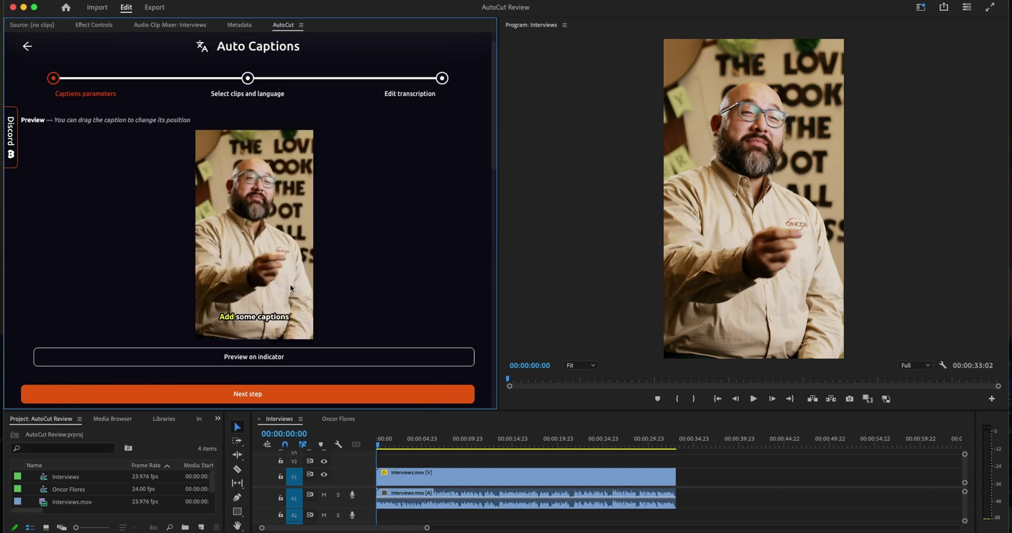
# Accept the caption parameters, select the Interviews.mov clip in the timeline and process its transcription in English.
pyautogui.click(269, 396)
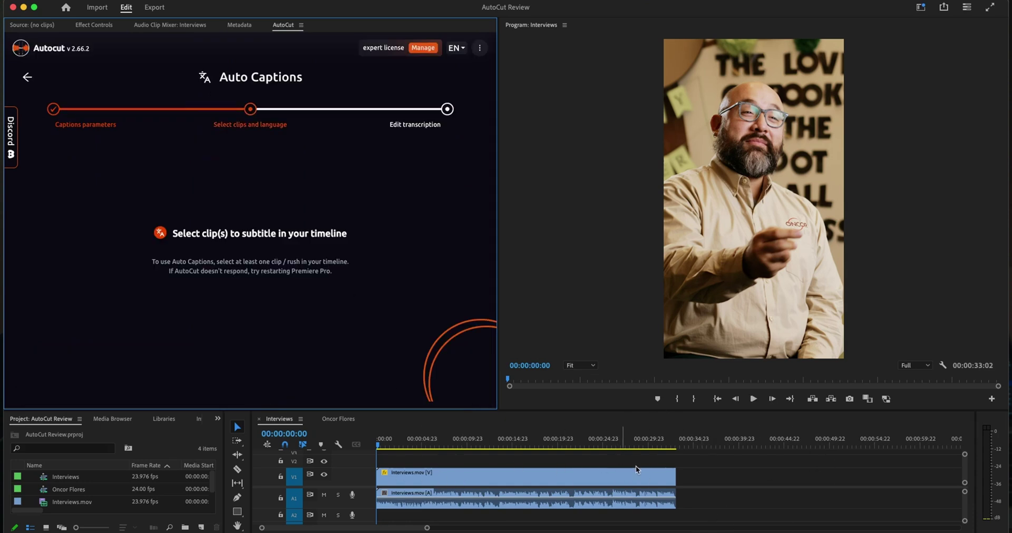
pyautogui.click(432, 482)
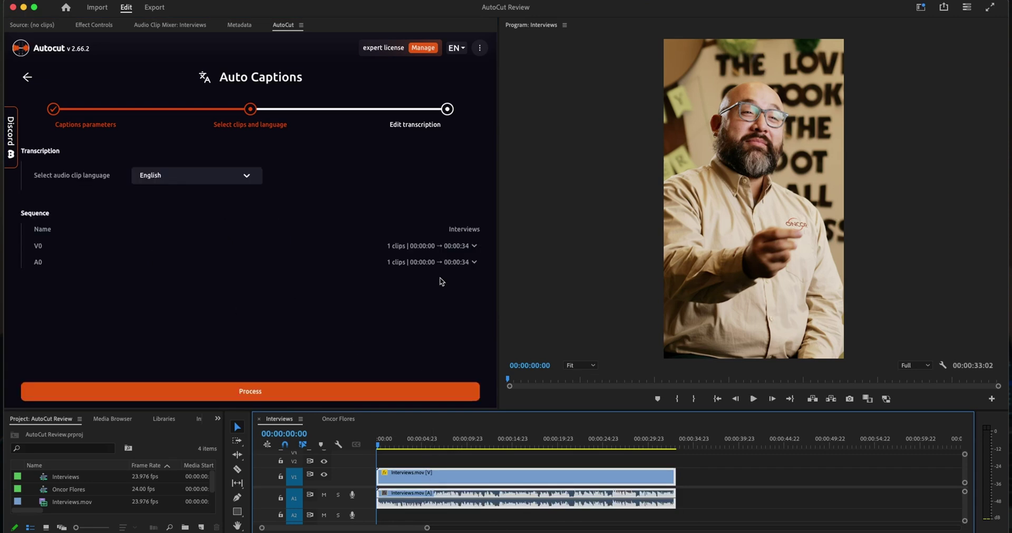
pyautogui.click(271, 395)
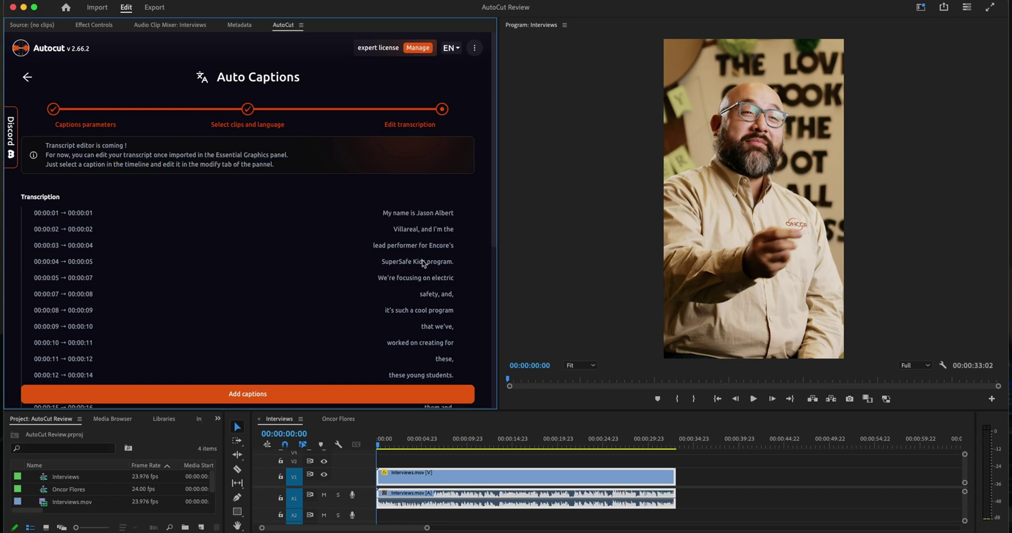
# Review the generated transcription, add the captions to the sequence and return to the AutoCut homepage.
pyautogui.scroll(-5, 419, 258)
pyautogui.scroll(5, 379, 316)
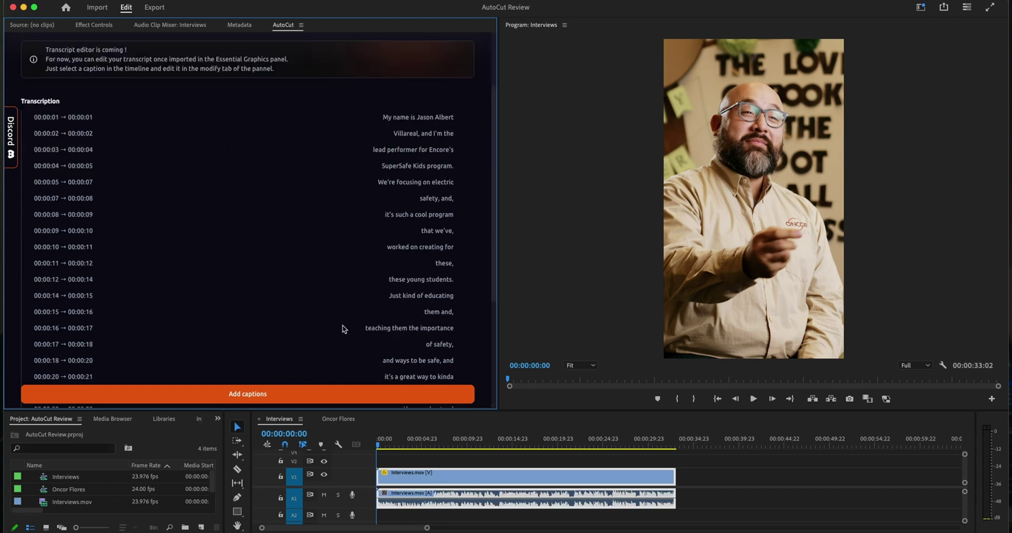
pyautogui.click(278, 399)
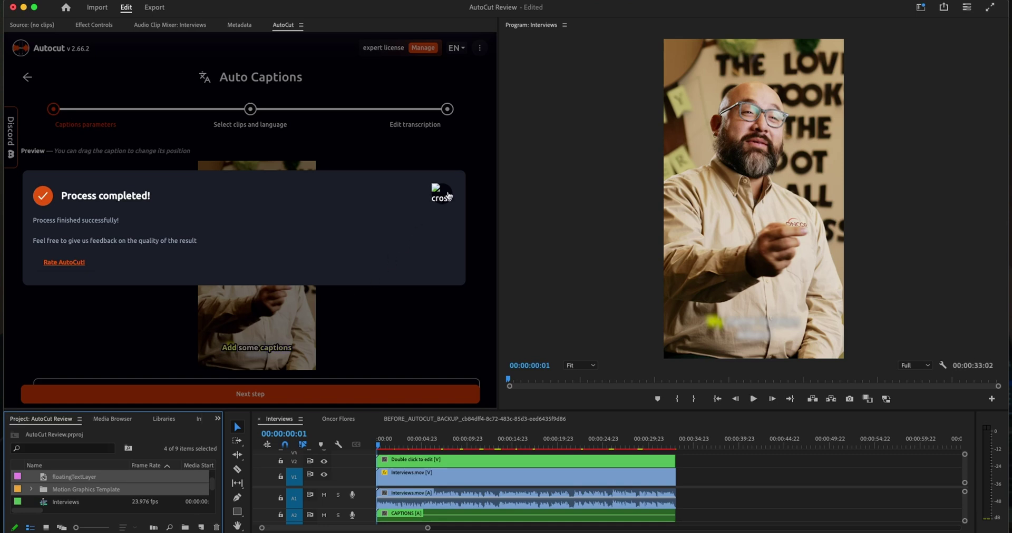
pyautogui.click(447, 195)
pyautogui.click(28, 79)
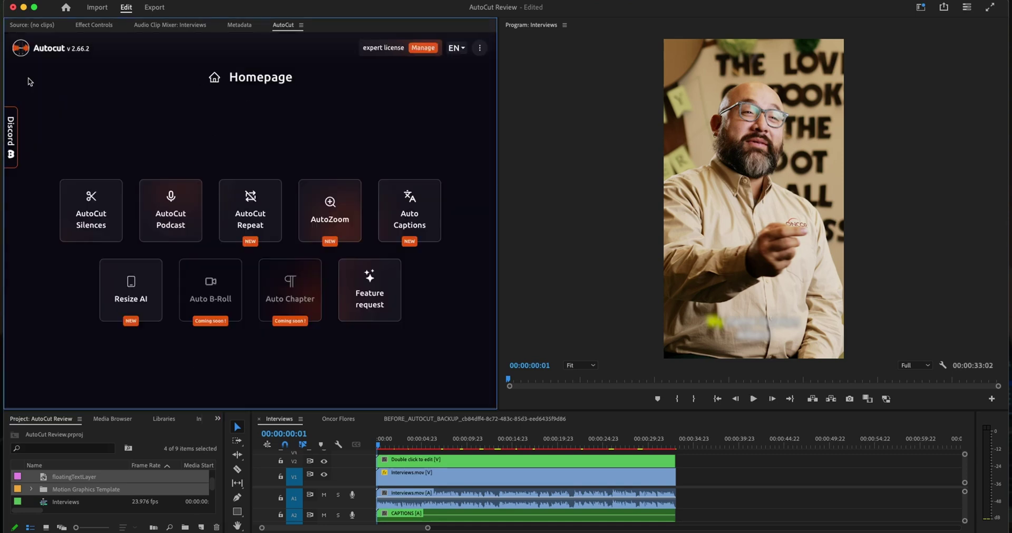
# Check the captions near both ends of the Interviews sequence and set its out point at the end of the clip.
pyautogui.click(389, 445)
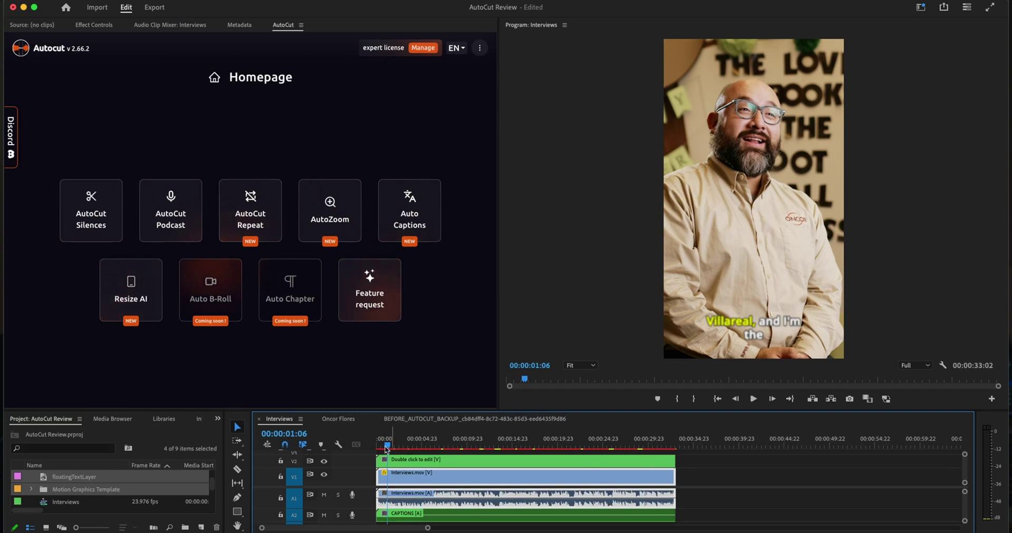
pyautogui.click(669, 445)
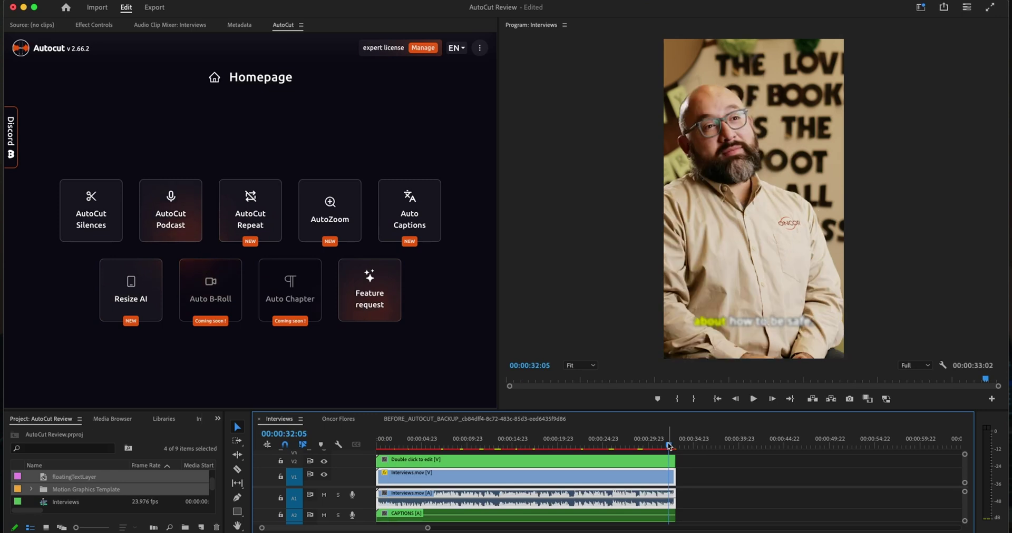
pyautogui.press('o')
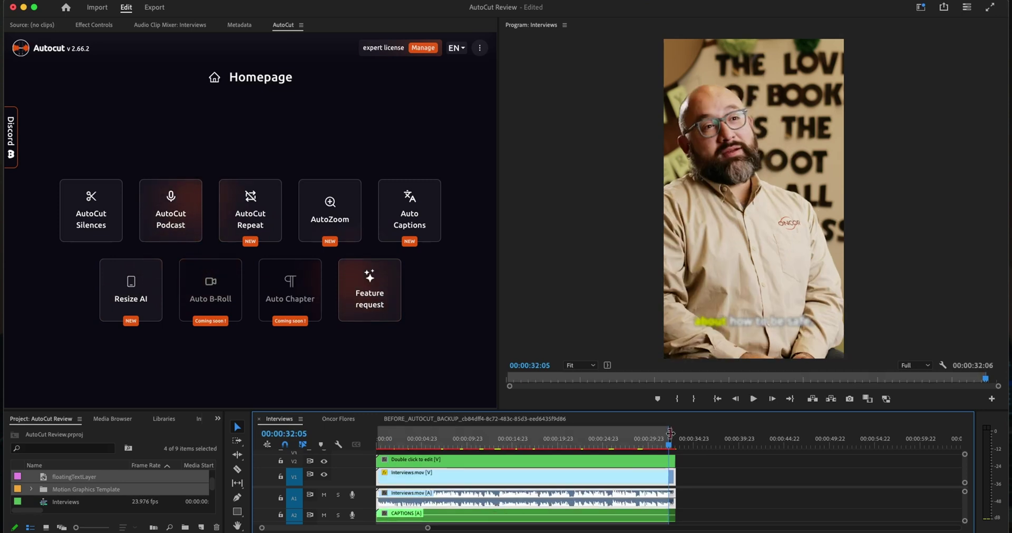
pyautogui.moveTo(673, 433); pyautogui.dragTo(675, 433)
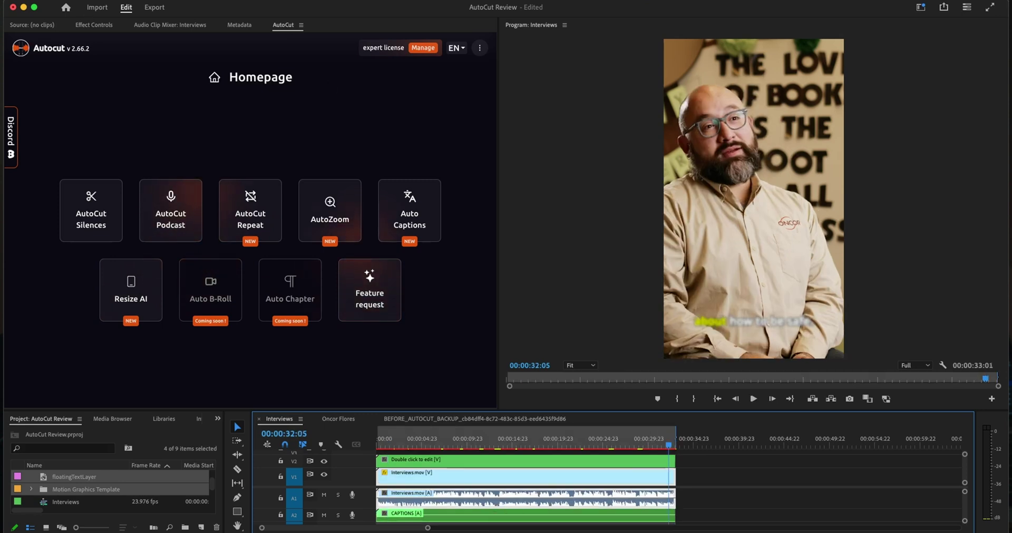
# Render the Interviews sequence from in to out and play back its opening captions.
pyautogui.click(187, 2)
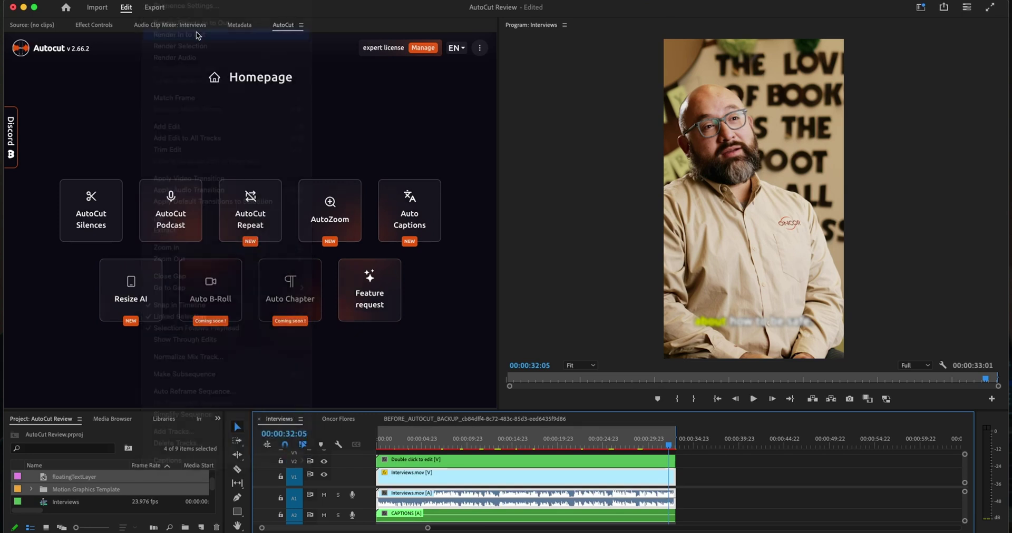
pyautogui.click(198, 36)
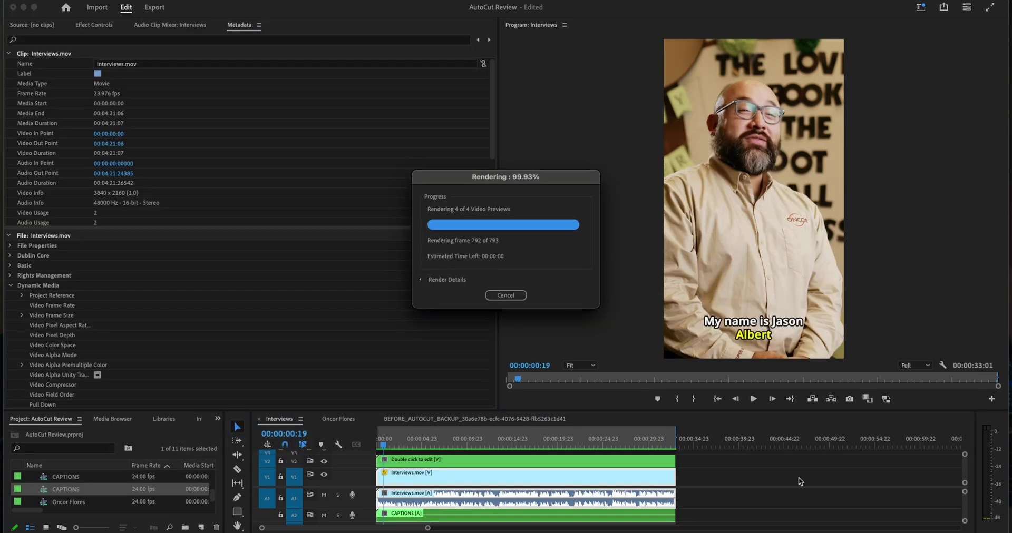
pyautogui.press('space')
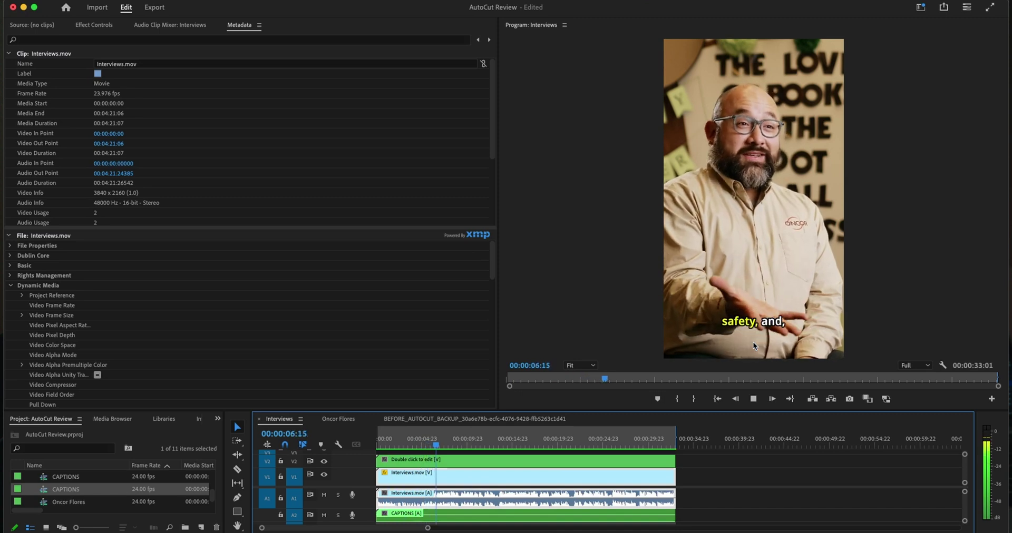
pyautogui.press('space')
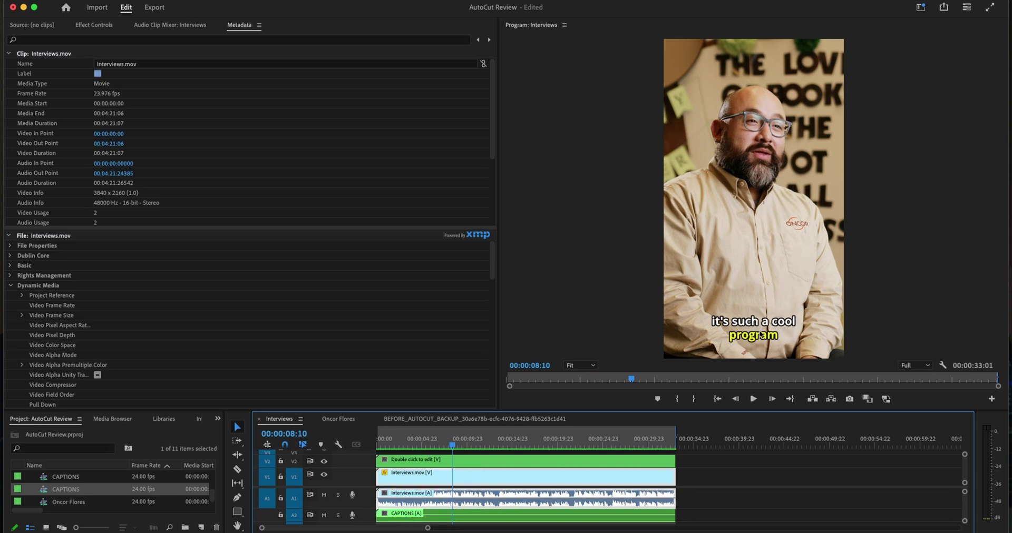
pyautogui.moveTo(454, 449); pyautogui.dragTo(456, 449)
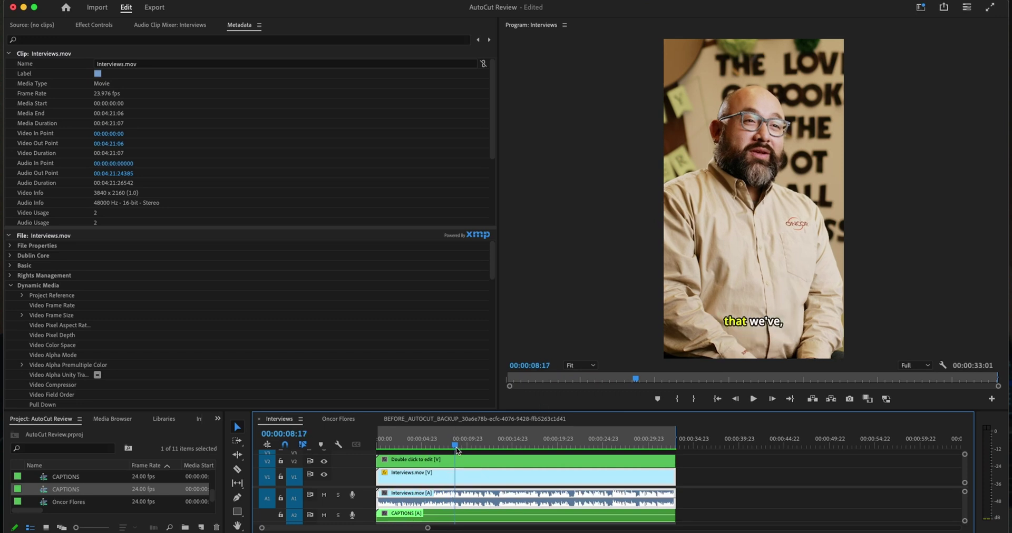
# Try raising the nested captions clip by setting its vertical position to 1260, and reset the position to its default.
pyautogui.press('Home')
pyautogui.click(421, 465)
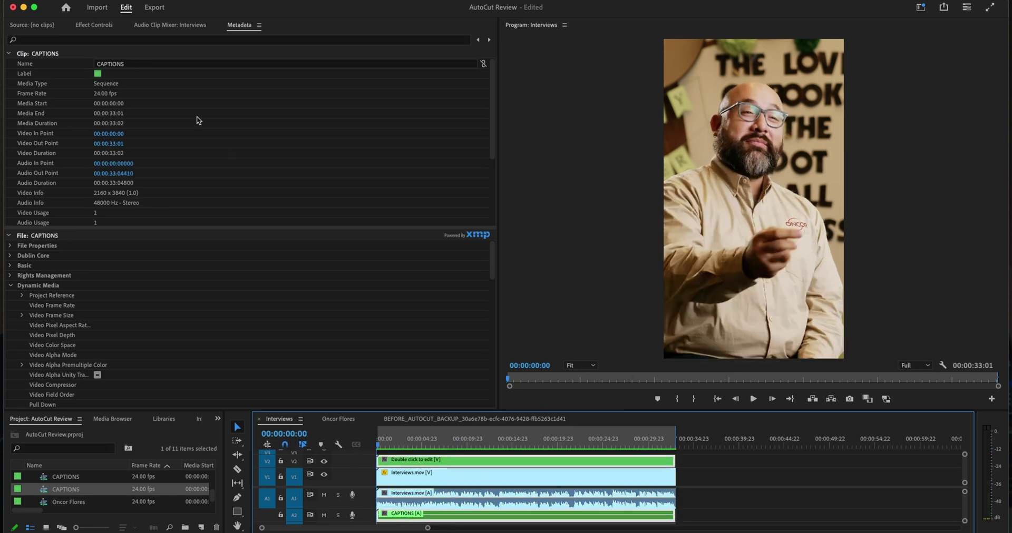
pyautogui.click(93, 25)
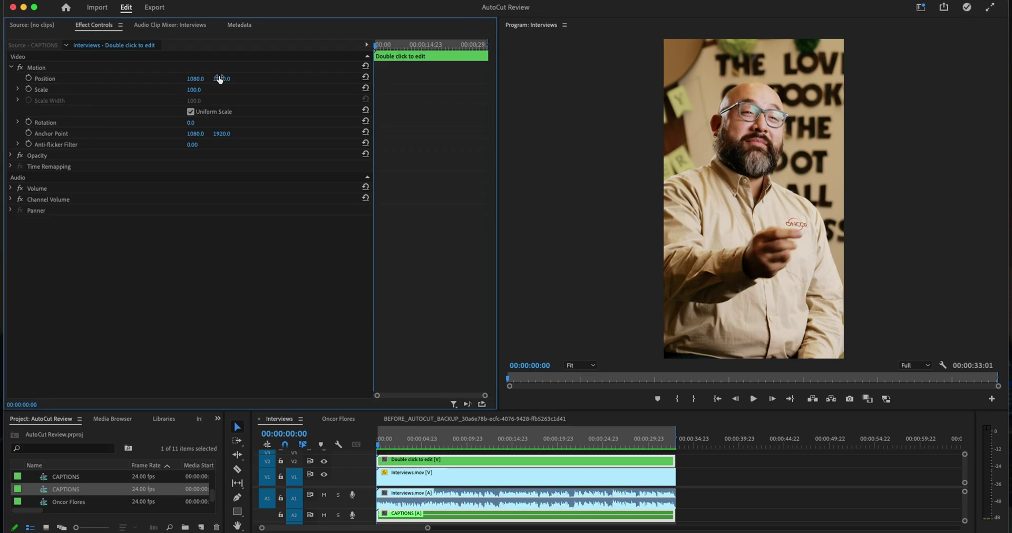
pyautogui.click(381, 452)
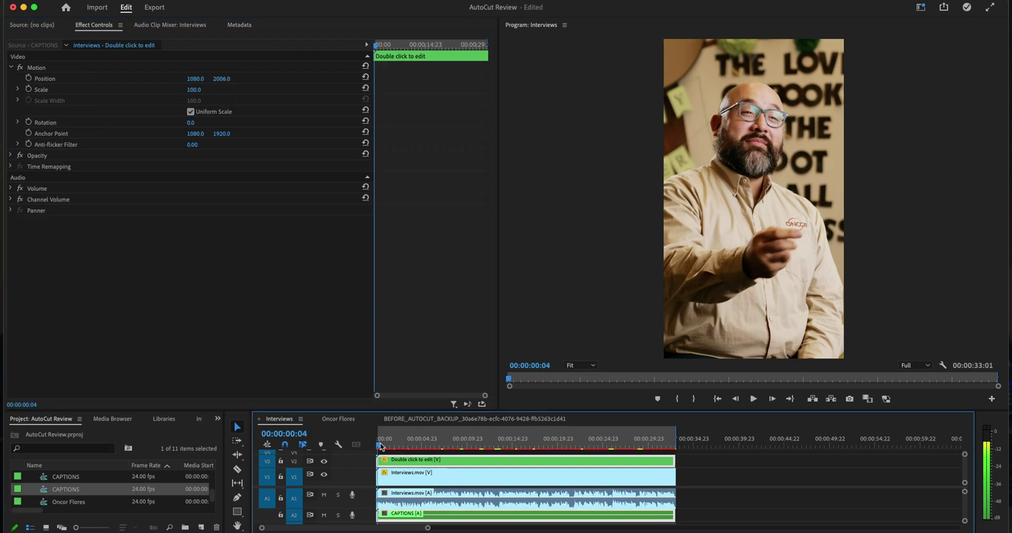
pyautogui.press('space')
pyautogui.click(222, 78)
pyautogui.write('1260')
pyautogui.press('Return')
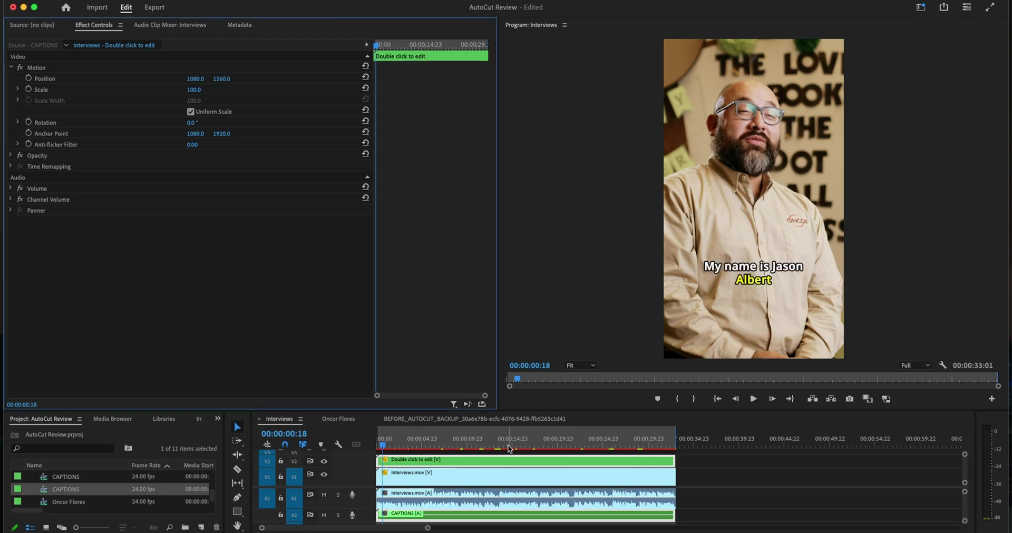
pyautogui.click(365, 77)
pyautogui.click(484, 446)
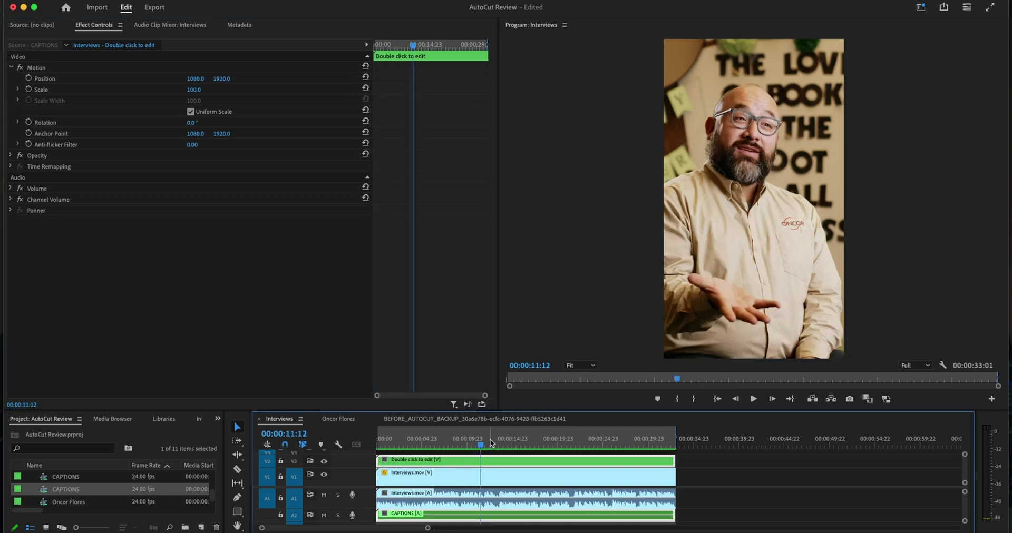
# Open the nested captions sequence, try adding "okay" to the "and ways to be safe, and" caption, undo it and return to the Interviews sequence.
pyautogui.doubleClick(492, 459)
pyautogui.moveTo(508, 456); pyautogui.dragTo(573, 463)
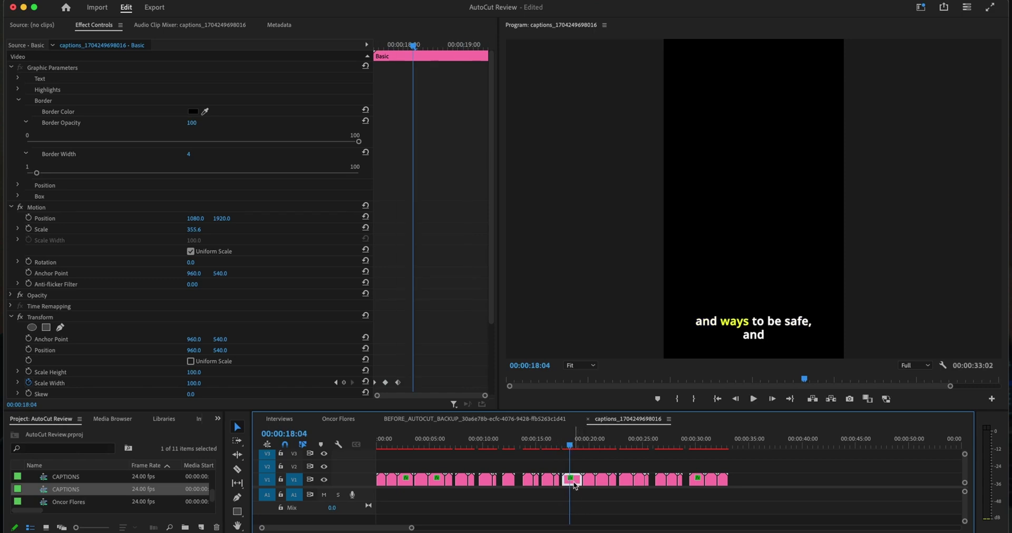
pyautogui.doubleClick(573, 479)
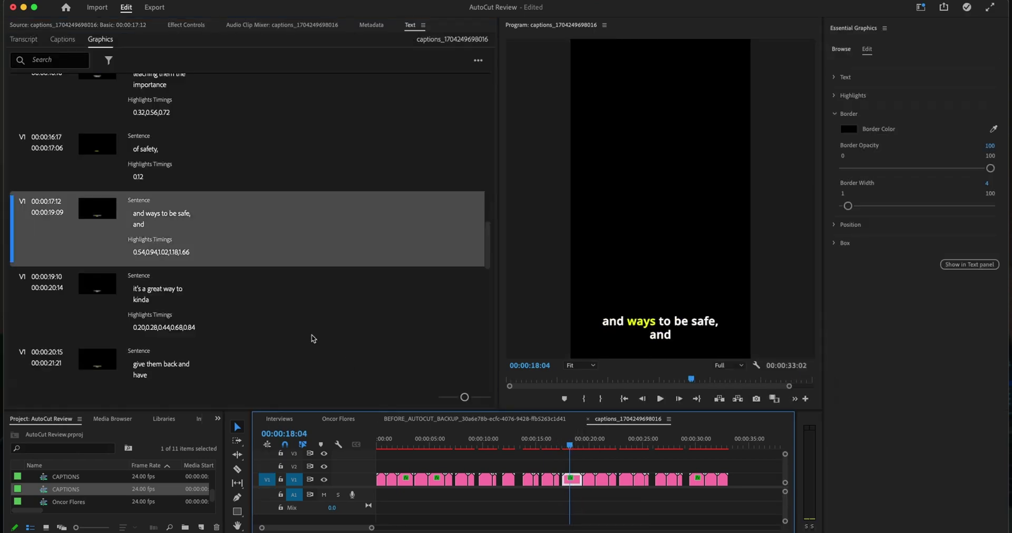
pyautogui.click(147, 227)
pyautogui.click(142, 229)
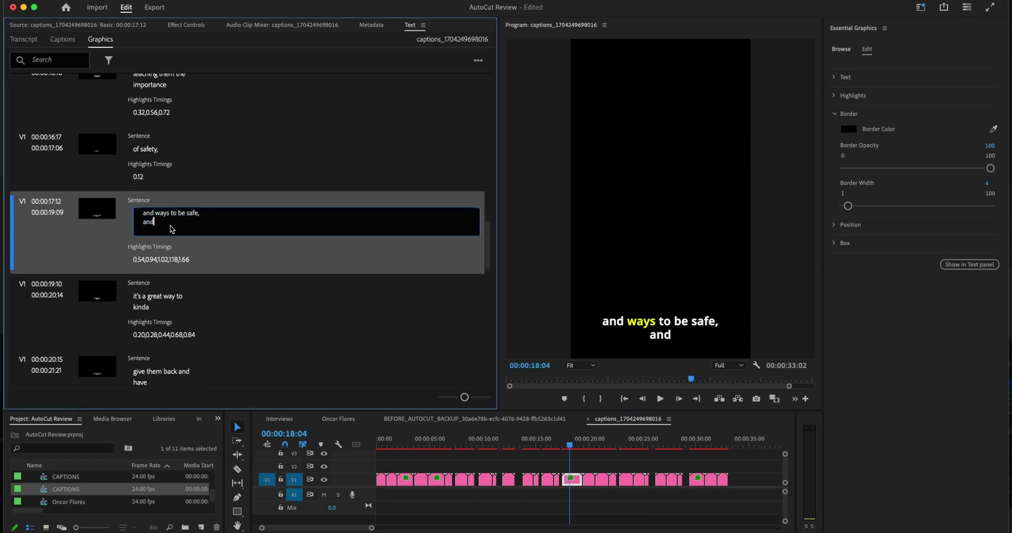
pyautogui.write('okay')
pyautogui.click(580, 464)
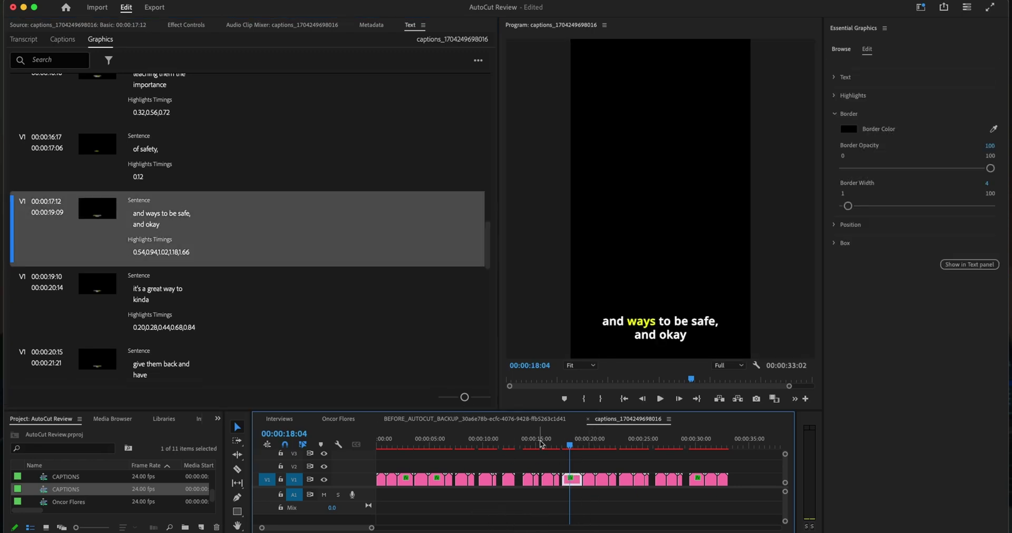
pyautogui.press('super+z')
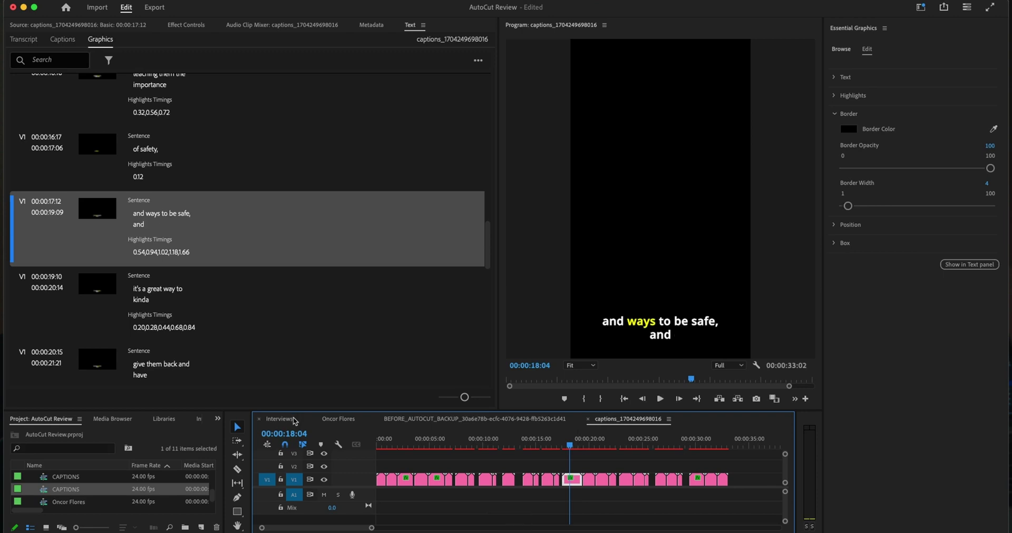
pyautogui.click(279, 419)
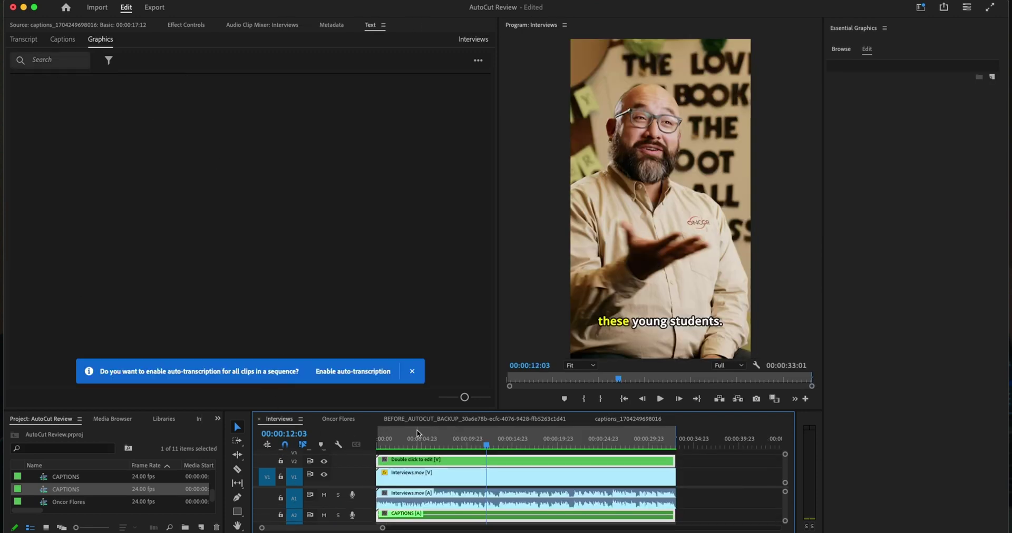
pyautogui.click(408, 438)
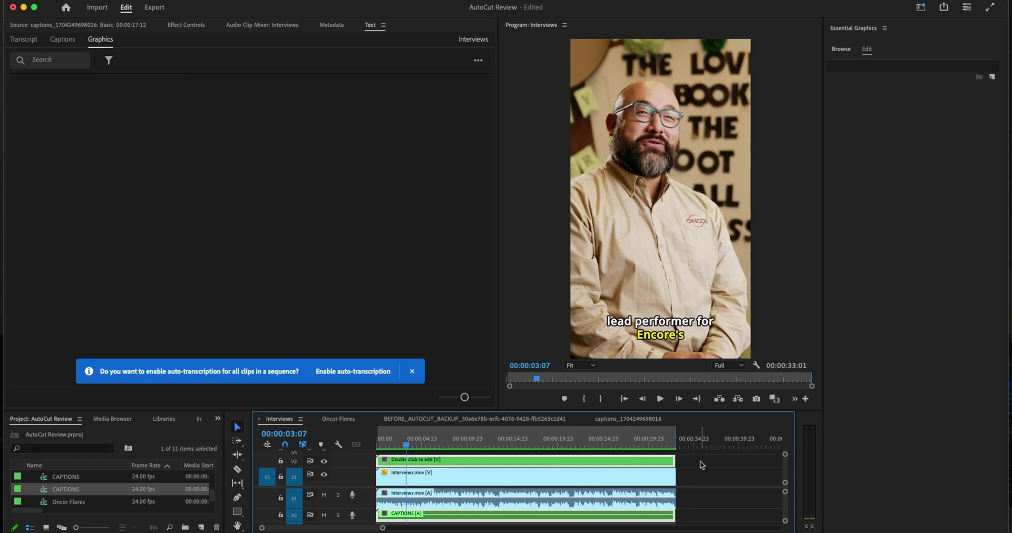
# Switch to the Oncor Flores sequence and look through its footage up to the end.
pyautogui.click(332, 421)
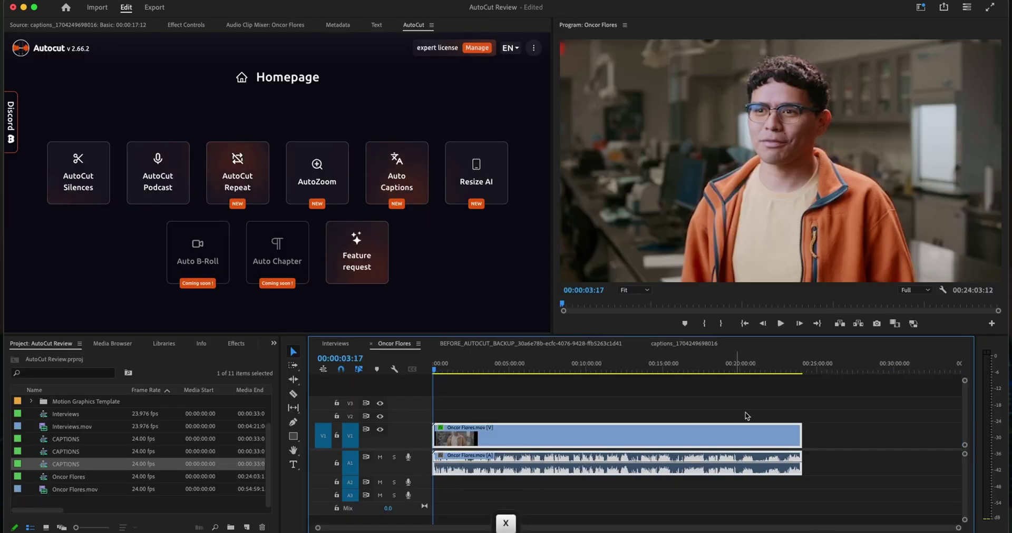
pyautogui.click(799, 363)
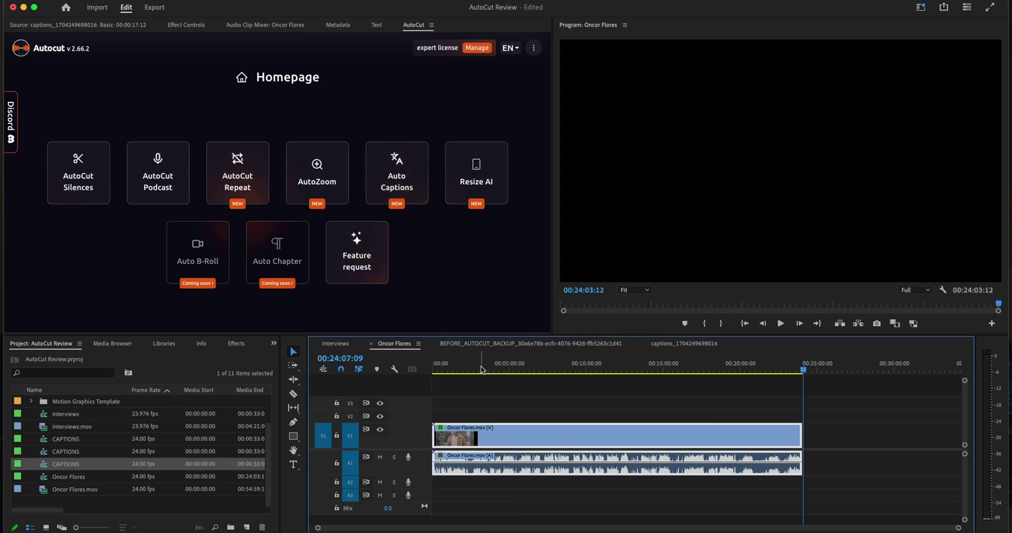
pyautogui.click(673, 364)
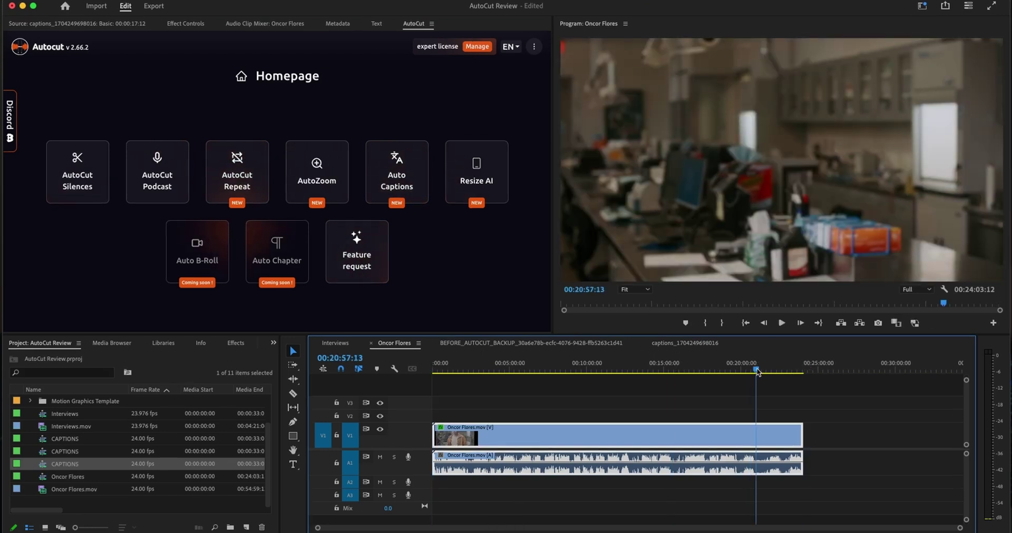
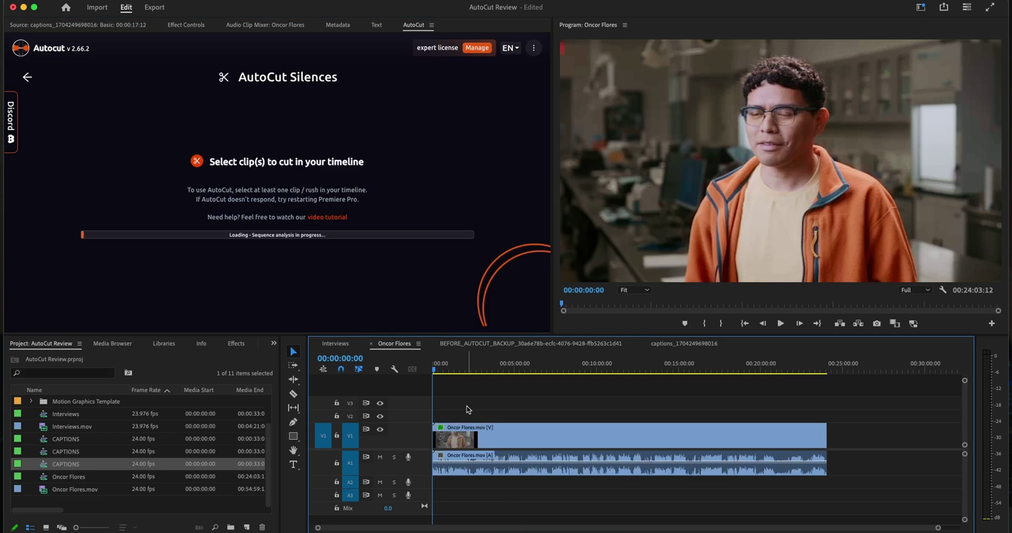
# Enlarge the Oncor Flores audio waveform, select the clip for AutoCut Silences and play its opening to judge the audio level.
pyautogui.moveTo(422, 474); pyautogui.dragTo(423, 484)
pyautogui.press('=')
pyautogui.press('=')
pyautogui.press('=')
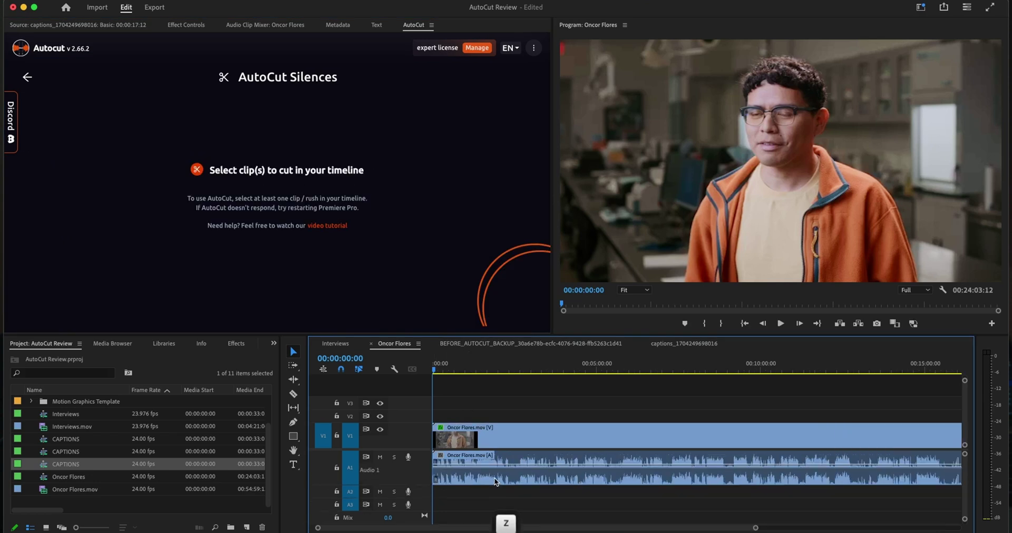
pyautogui.click(495, 481)
pyautogui.press('space')
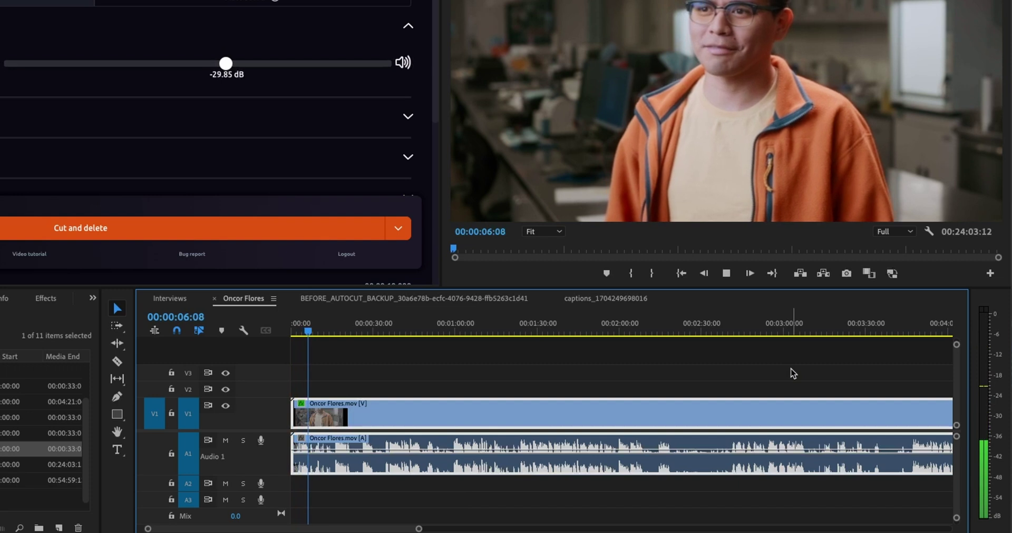
pyautogui.press('space')
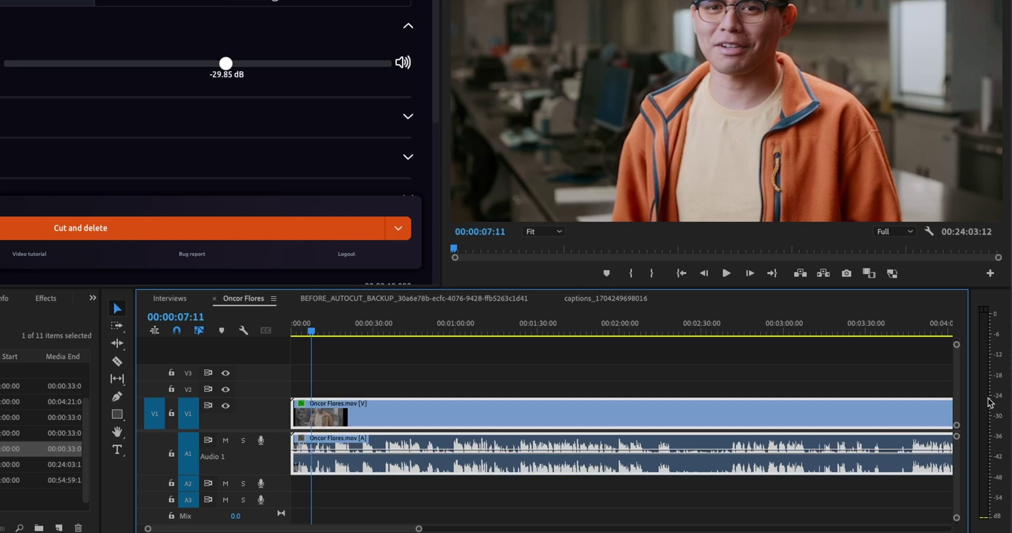
# Set the AutoCut Silences noise level to -26.24 dB and play passages of the clip to compare speech with silence.
pyautogui.moveTo(225, 64); pyautogui.dragTo(226, 64)
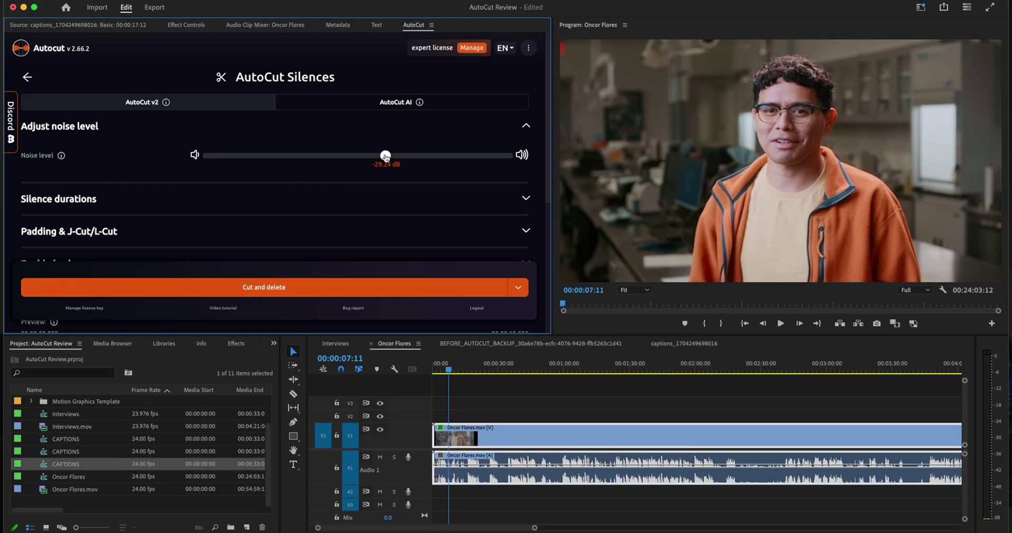
pyautogui.moveTo(386, 157); pyautogui.dragTo(411, 158)
pyautogui.click(538, 366)
pyautogui.press('space')
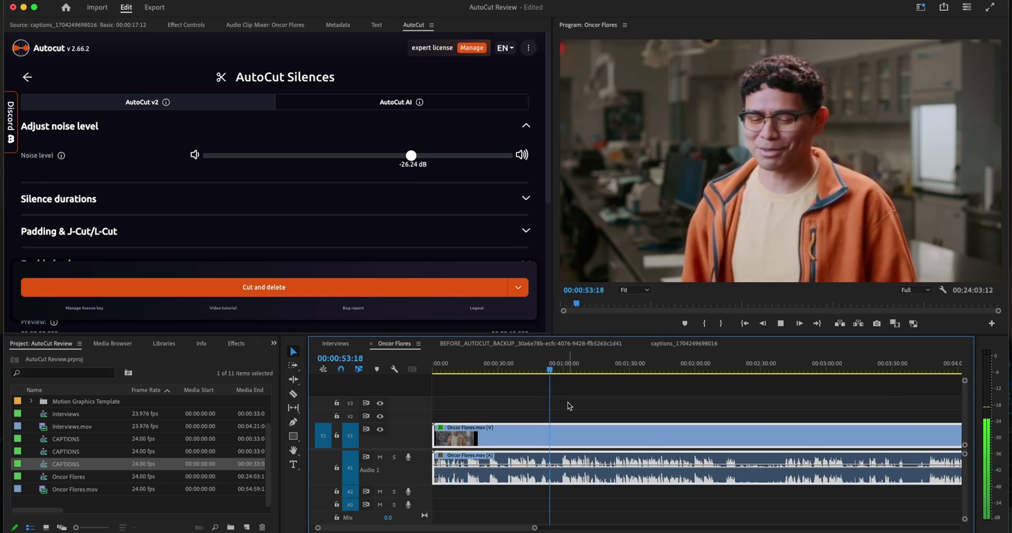
pyautogui.press('space')
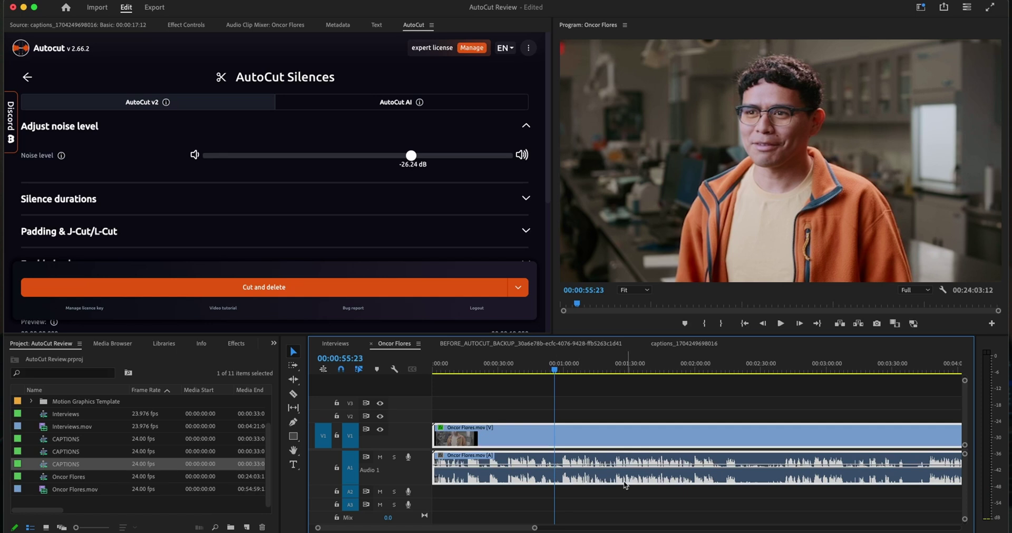
pyautogui.click(748, 370)
pyautogui.press('space')
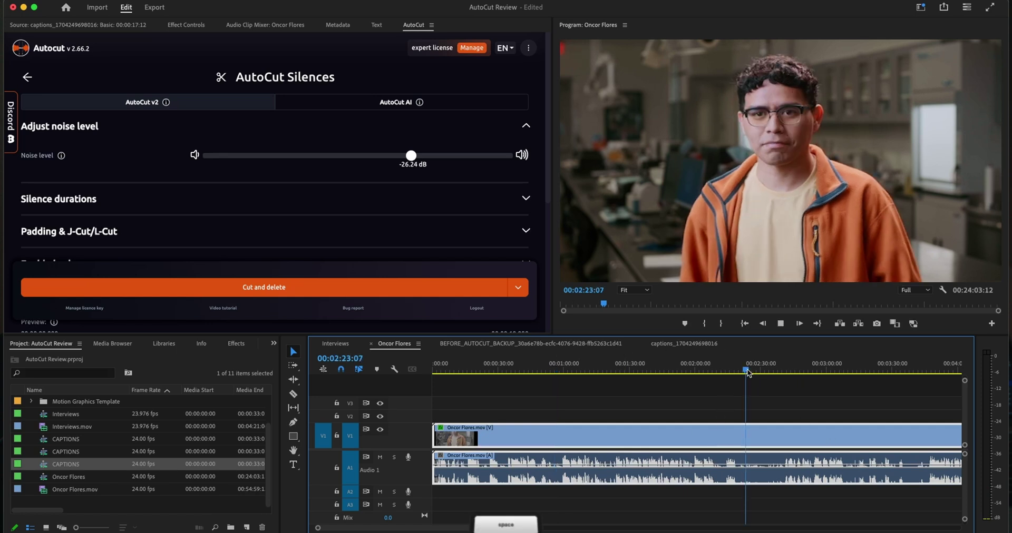
pyautogui.press('space')
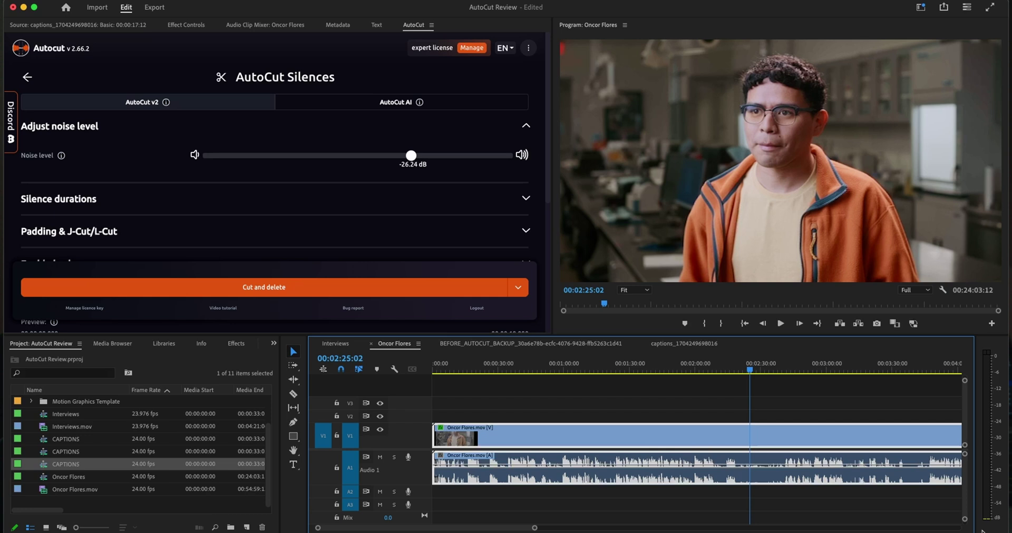
# Check the silence duration settings, and cut and delete the silences in the Oncor Flores clip.
pyautogui.click(190, 199)
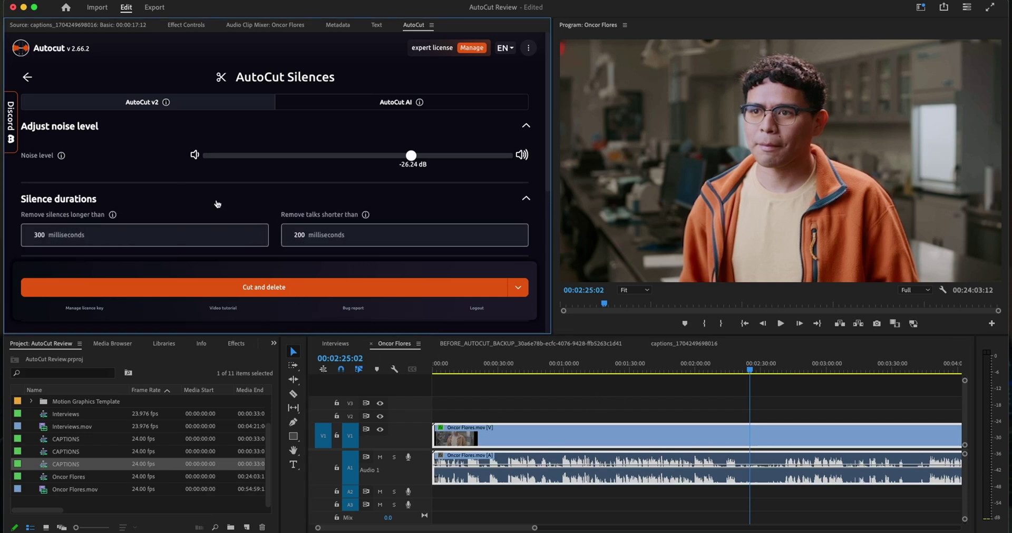
pyautogui.click(506, 201)
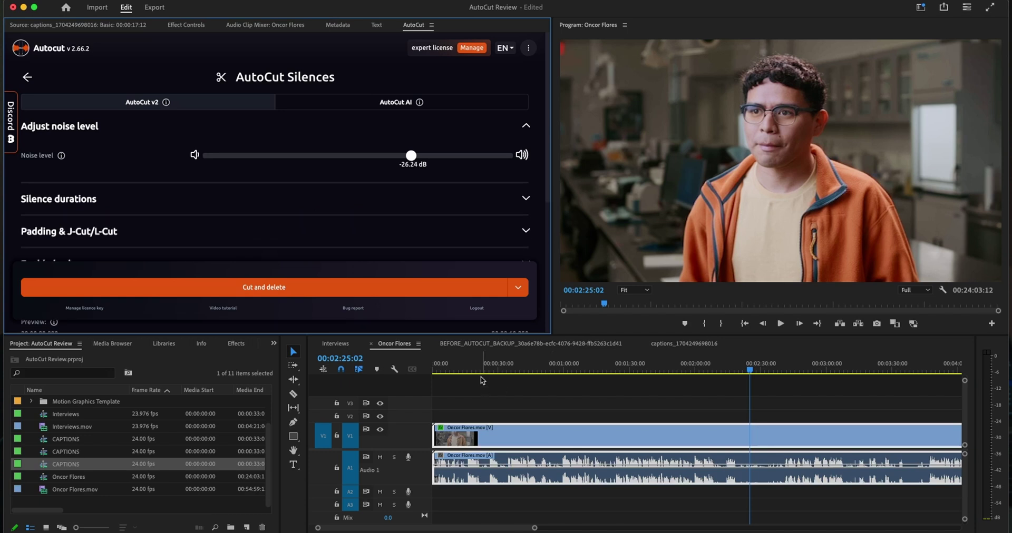
pyautogui.click(286, 291)
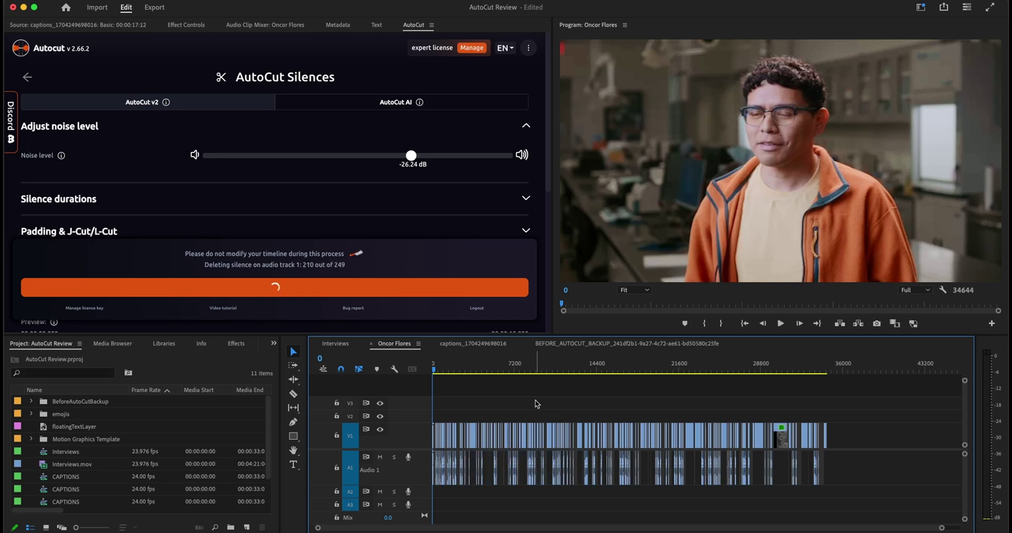
# Close the AutoCut panel and check the end of the shortened Oncor Flores sequence.
pyautogui.click(418, 27)
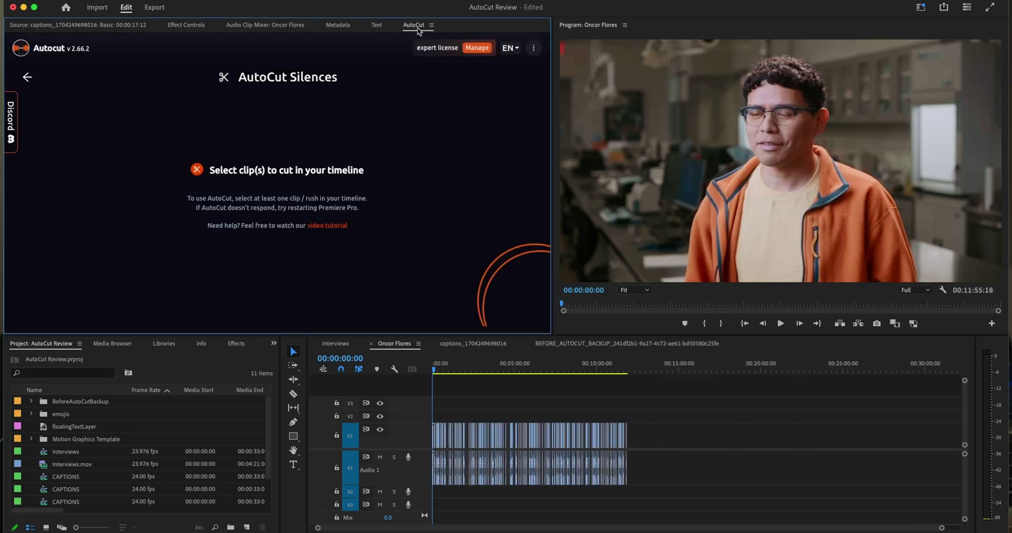
pyautogui.click(431, 25)
pyautogui.click(433, 35)
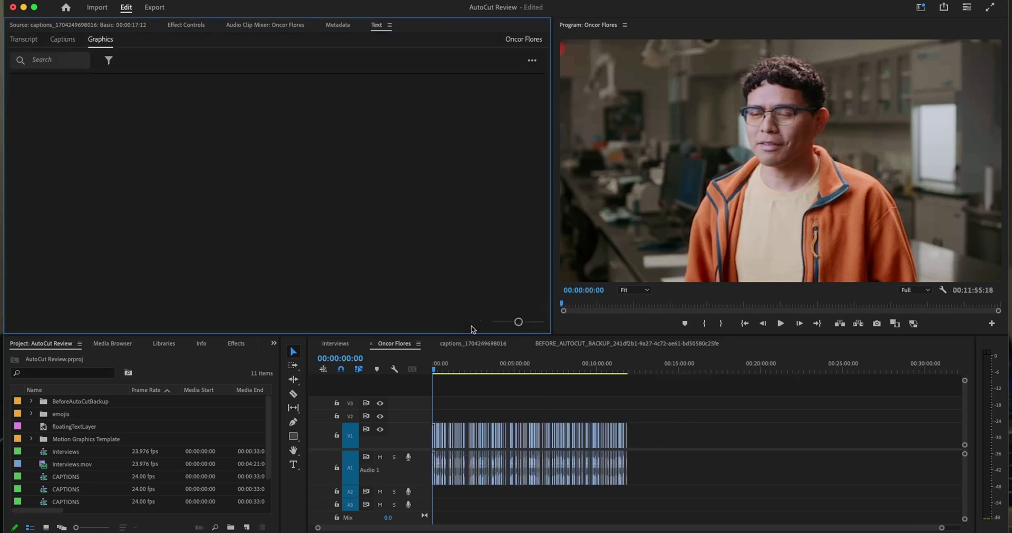
pyautogui.click(627, 371)
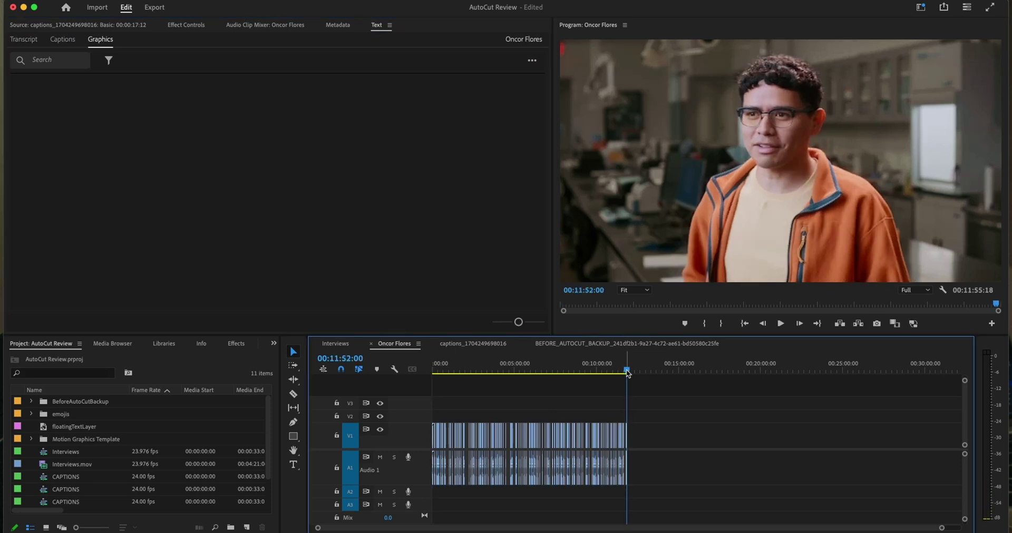
# Play the opening of the Oncor Flores sequence and ripple delete the short clips between 00:00:06:07 and about 00:00:09:00.
pyautogui.press('Home')
pyautogui.press('z')
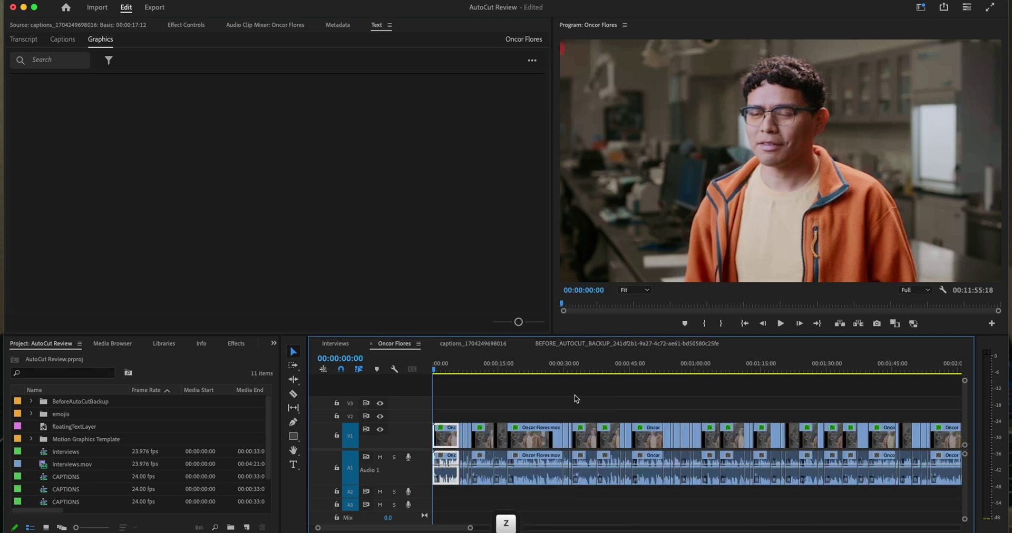
pyautogui.press('space')
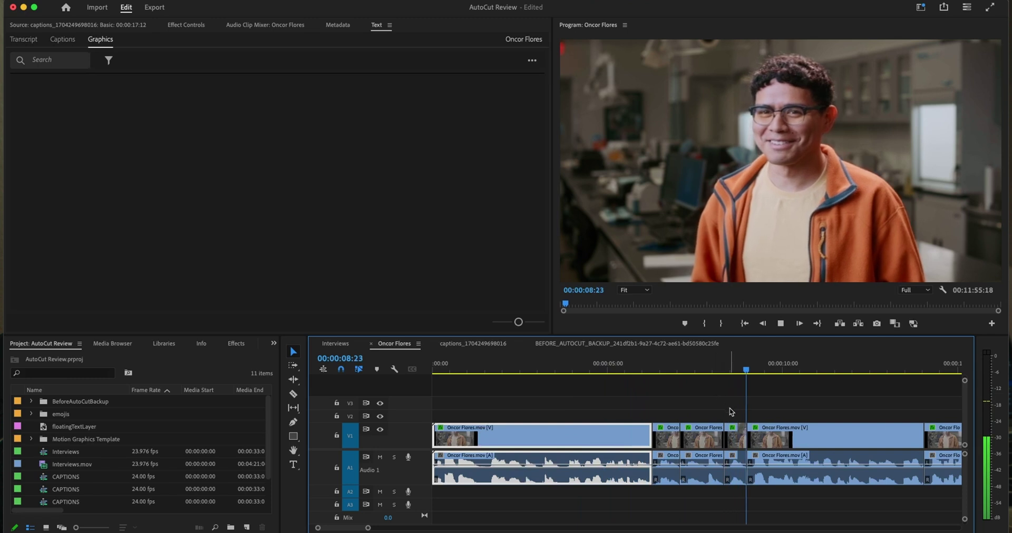
pyautogui.press('space')
pyautogui.moveTo(730, 411); pyautogui.dragTo(680, 445)
pyautogui.press('s')
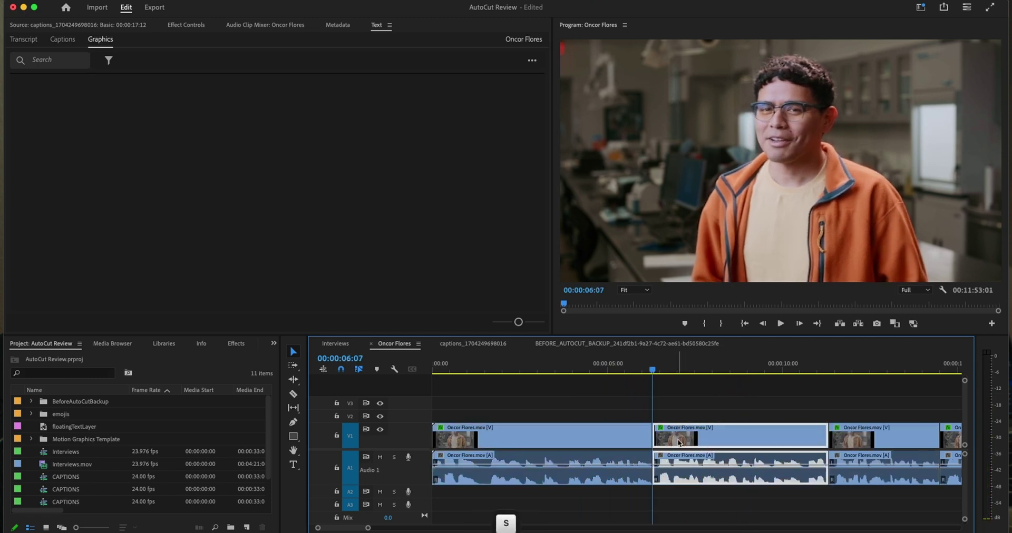
# Play across the new cut, ripple delete the first clip of the sequence and return to the start.
pyautogui.press('-')
pyautogui.press('space')
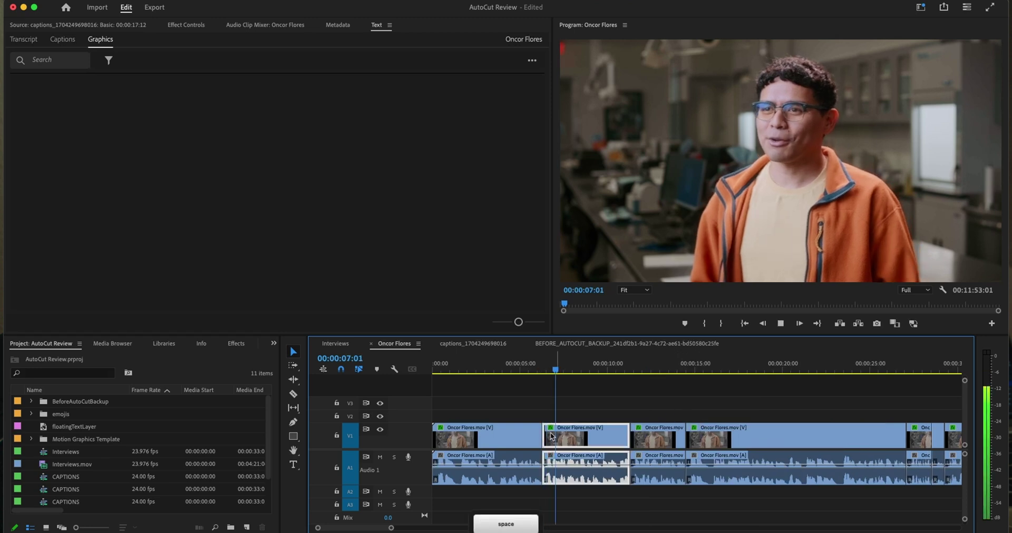
pyautogui.press('space')
pyautogui.click(467, 447)
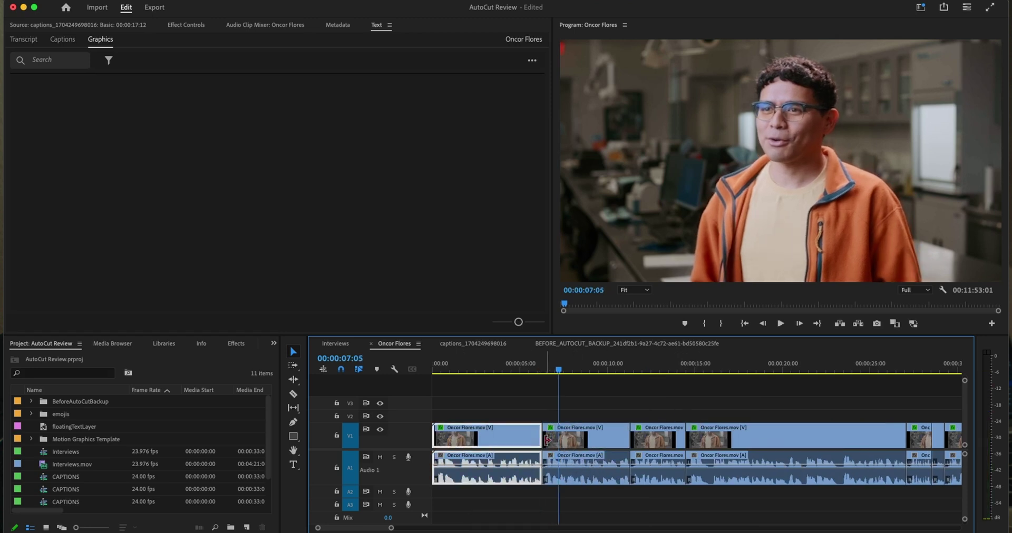
pyautogui.hotkey('shift', 'Delete')
pyautogui.press('Home')
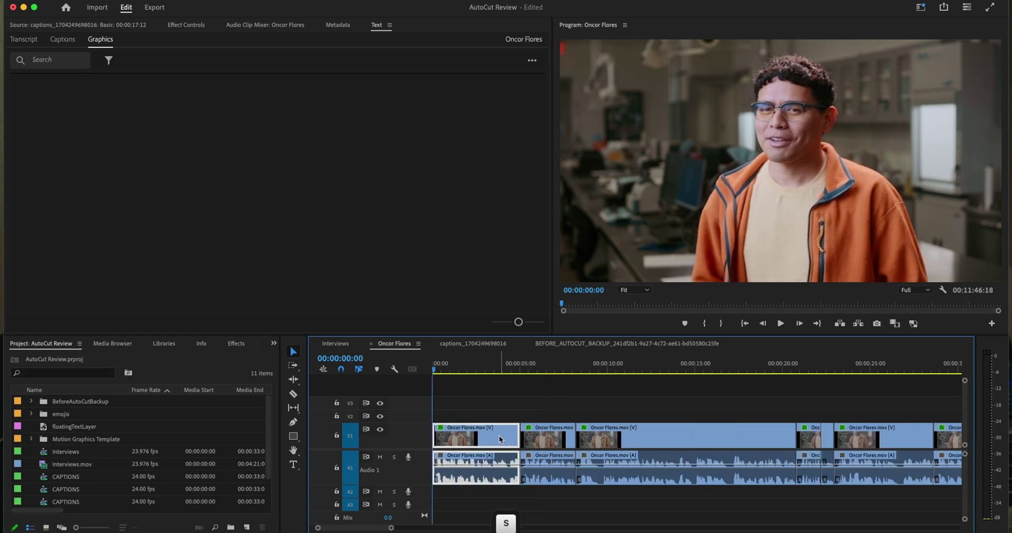
# Play the cut between the first two clips and ripple trim it at about 00:00:05 to extend the clip.
pyautogui.press('space')
pyautogui.press('=')
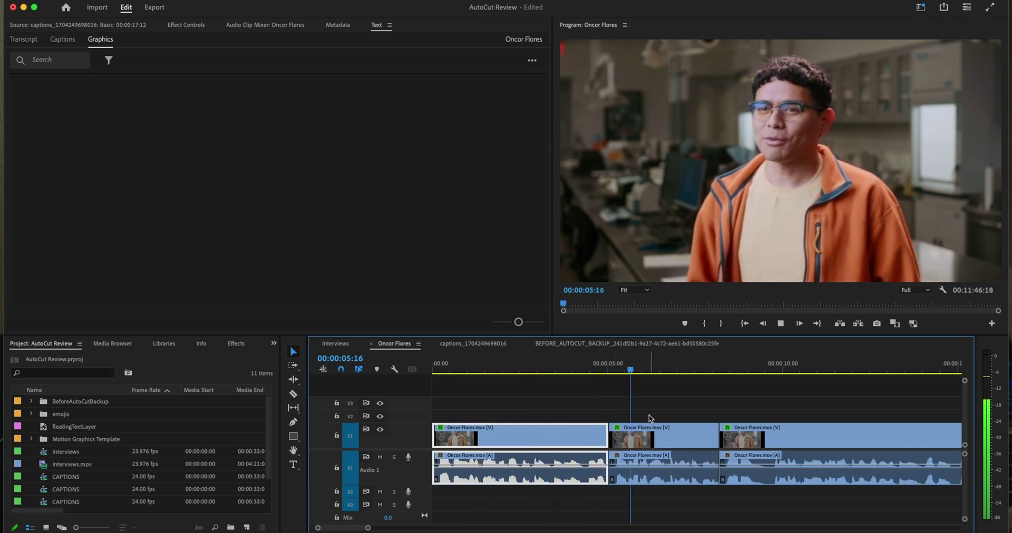
pyautogui.click(612, 429)
pyautogui.press('space')
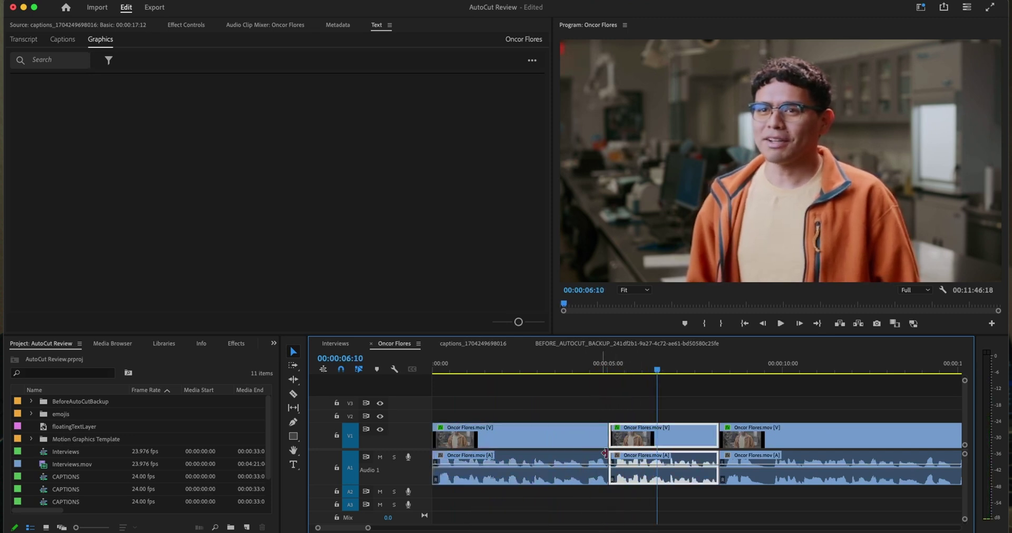
pyautogui.moveTo(608, 438); pyautogui.dragTo(612, 438)
# Show the whole Oncor Flores sequence, deselect the clips and save the project.
pyautogui.press('\\')
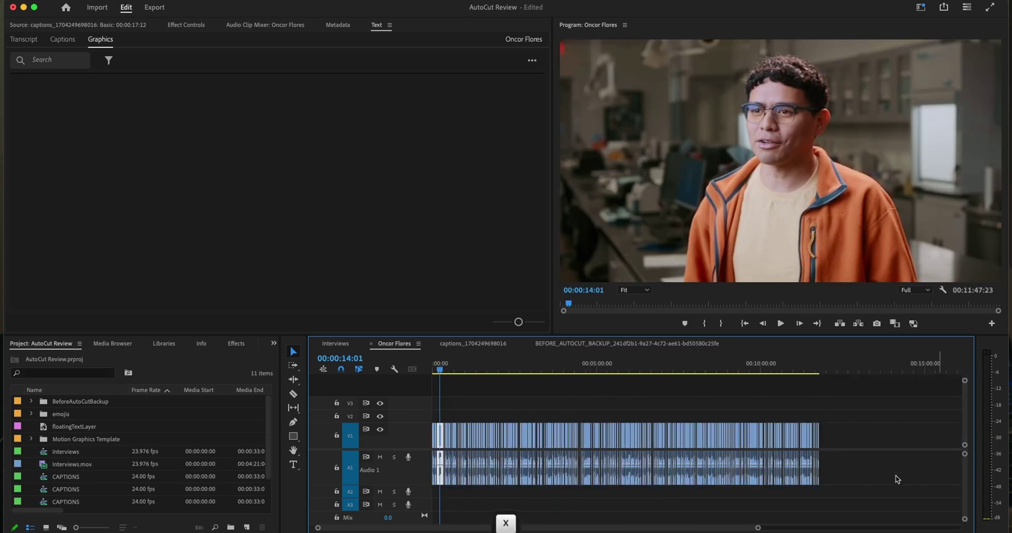
pyautogui.click(453, 414)
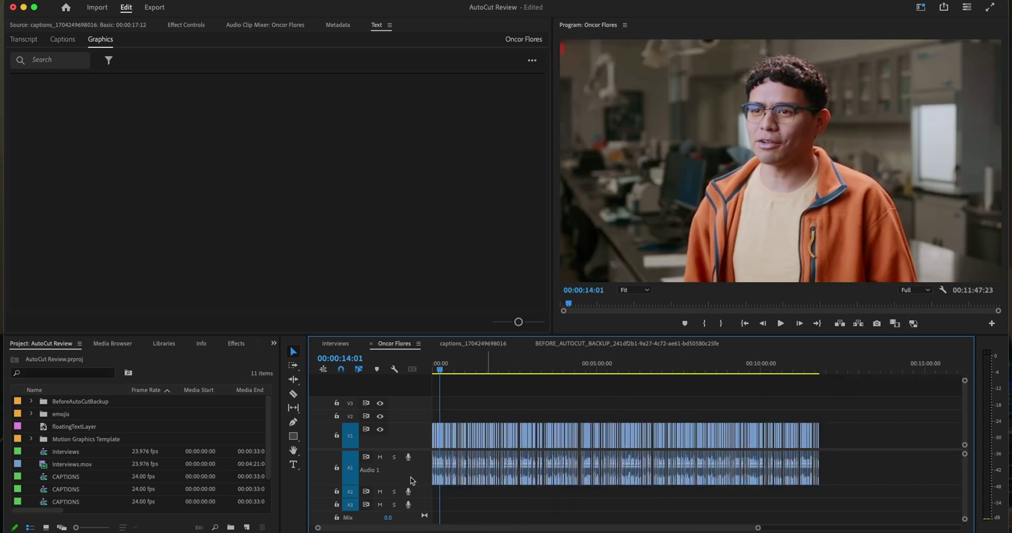
pyautogui.press('super+s')
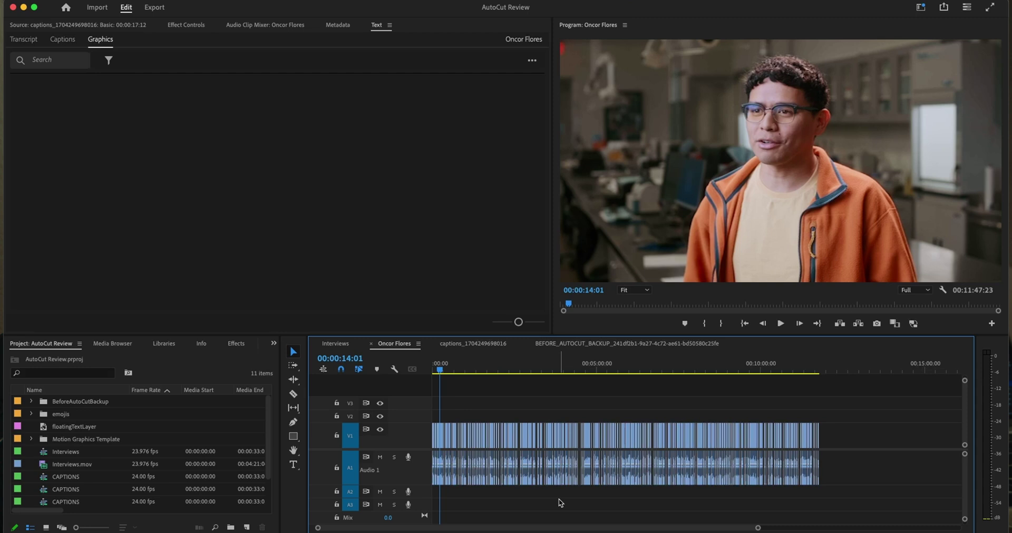
# Review passages from about 00:02:25 to 00:02:46 and ripple delete the clips between 00:02:38:16 and about 00:02:45:11.
pyautogui.click(516, 366)
pyautogui.press('z')
pyautogui.scroll(3, 697, 411)
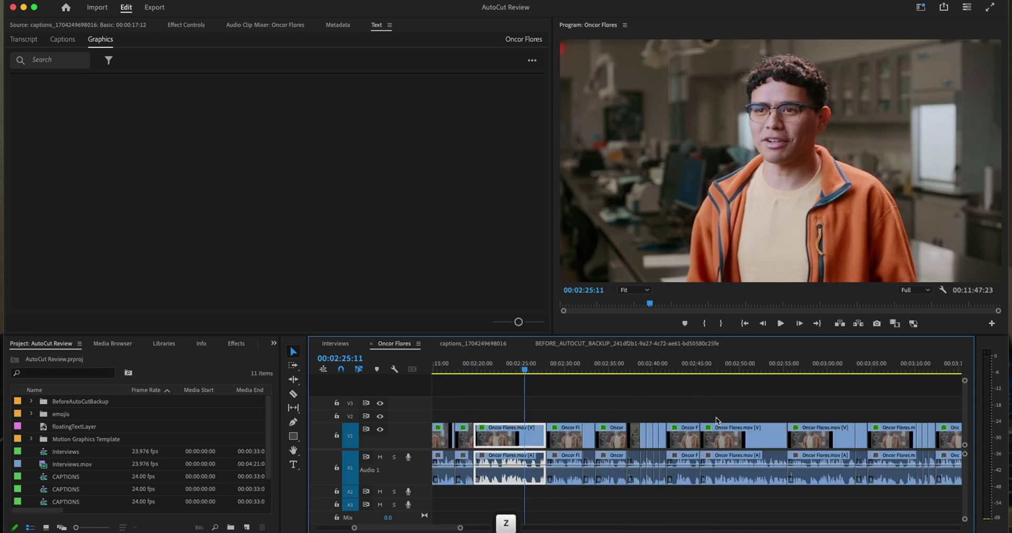
pyautogui.click(556, 375)
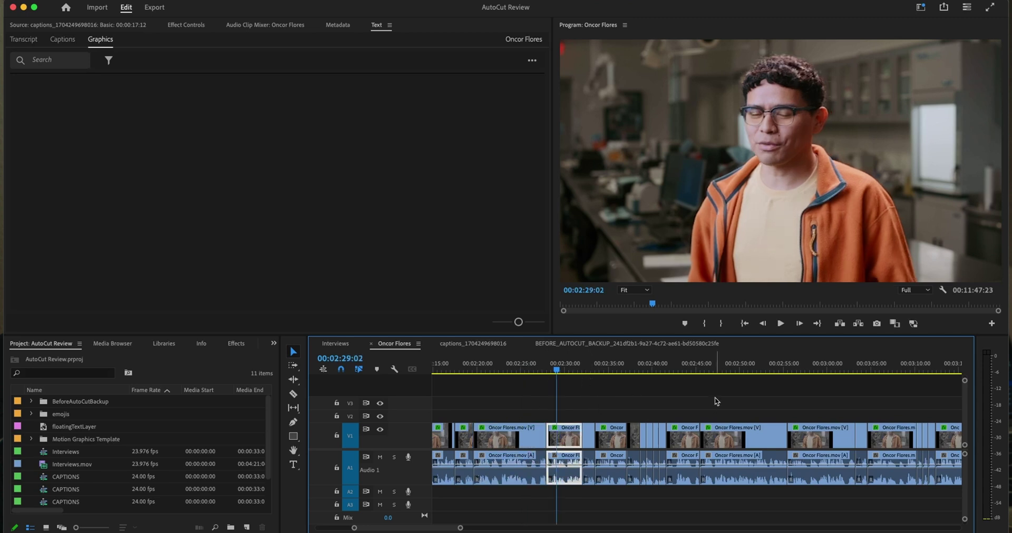
pyautogui.click(706, 369)
pyautogui.press('z')
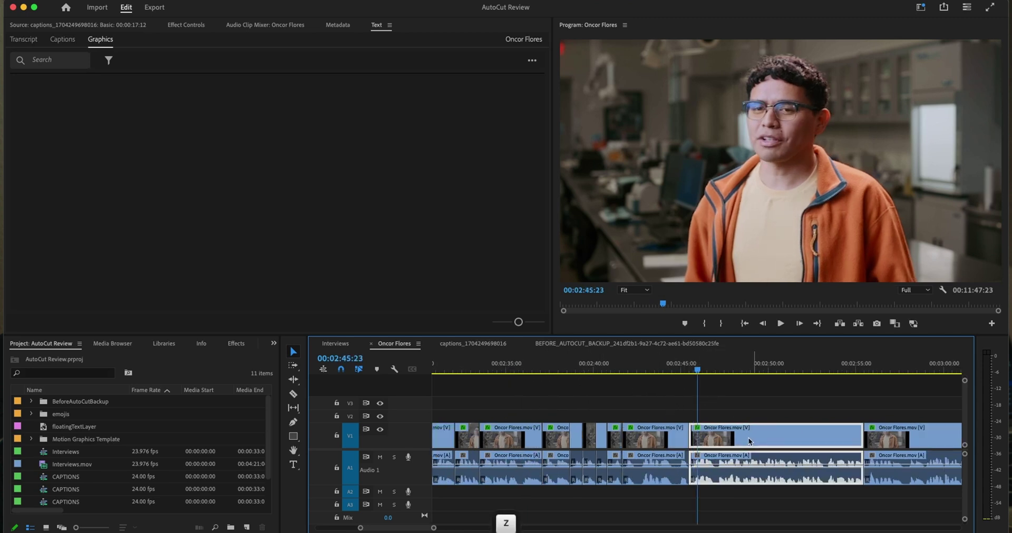
pyautogui.click(572, 369)
pyautogui.press('z')
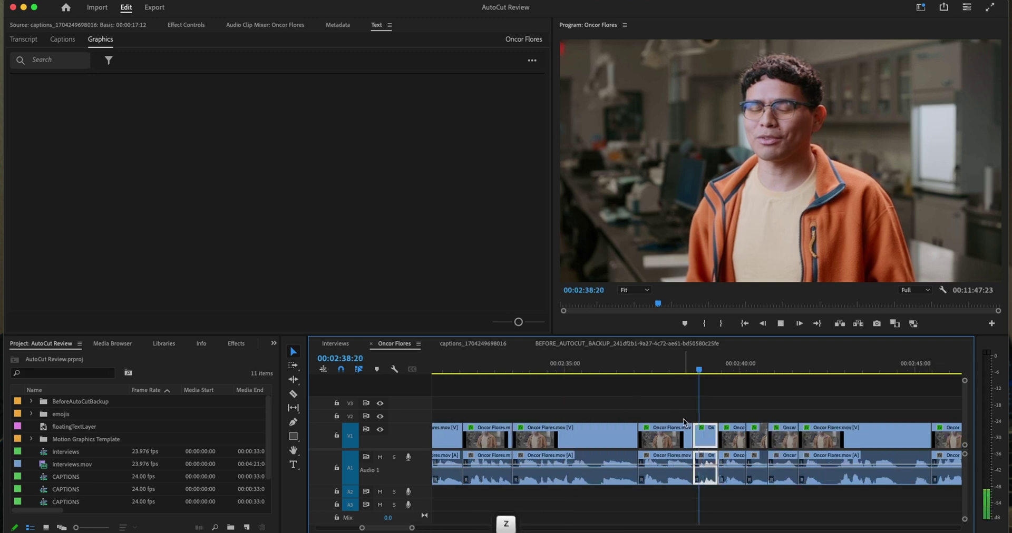
pyautogui.press('space')
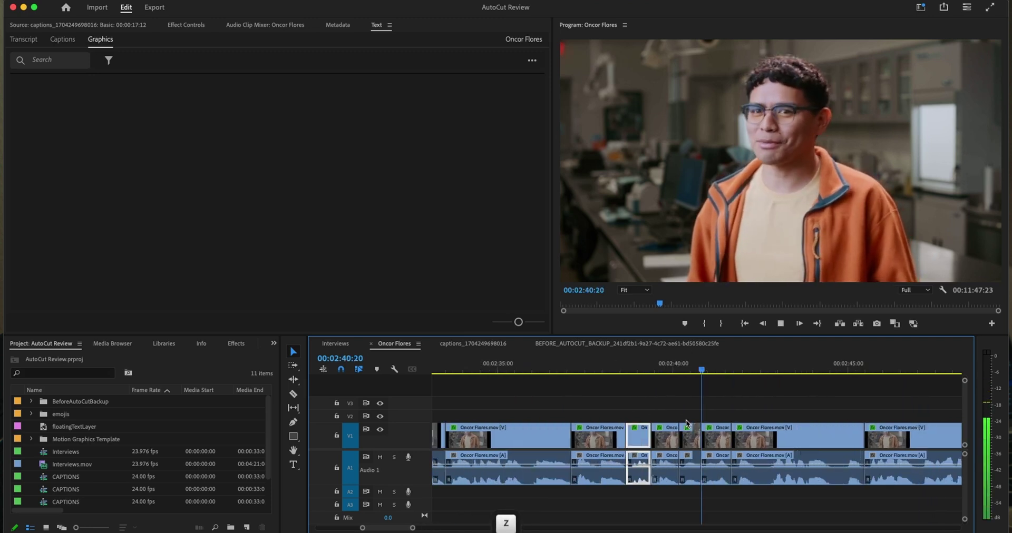
pyautogui.press('space')
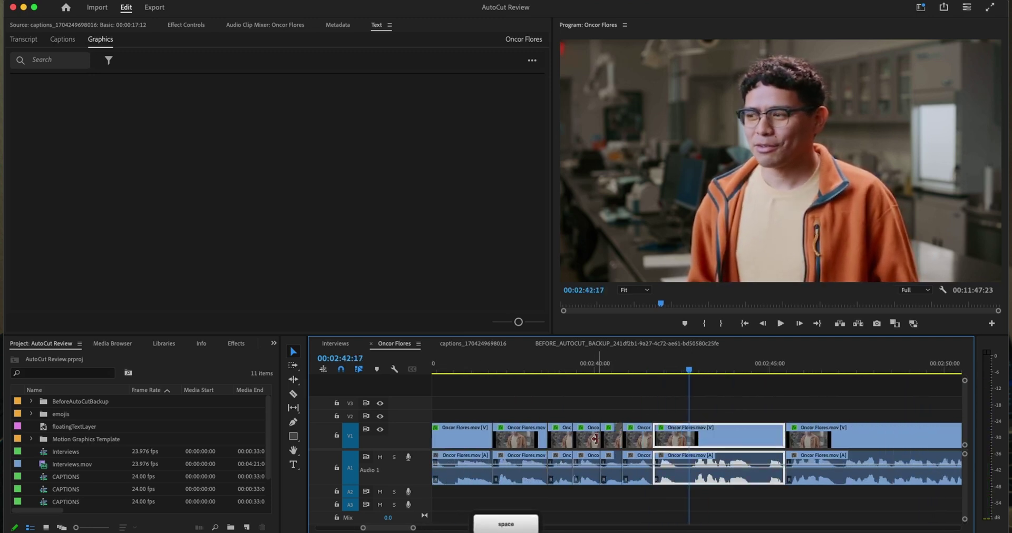
pyautogui.moveTo(670, 419); pyautogui.dragTo(560, 475)
pyautogui.press('s')
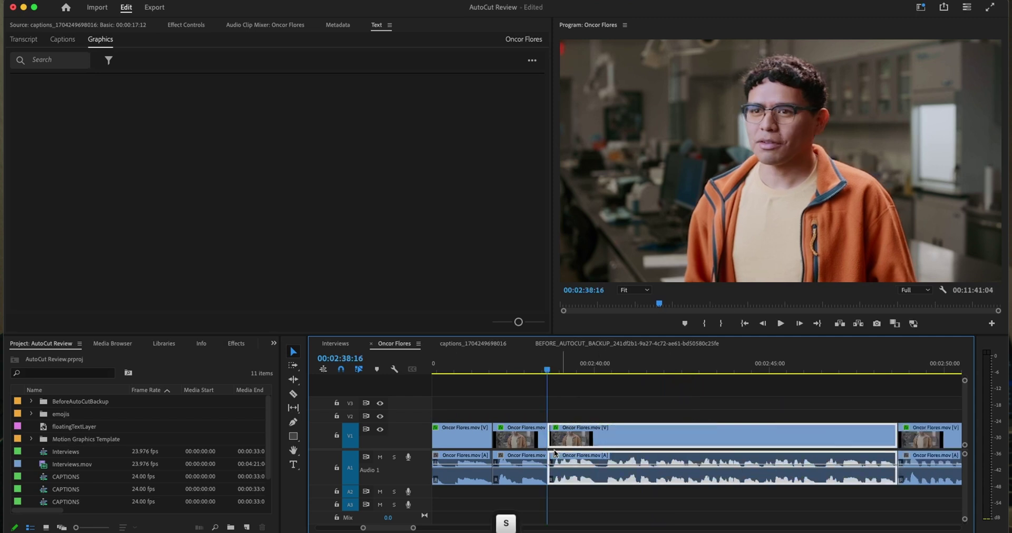
# Ripple delete the short clip just before 00:02:38:16, show the whole sequence and clear the clip selection.
pyautogui.click(520, 444)
pyautogui.press('s')
pyautogui.press('\\')
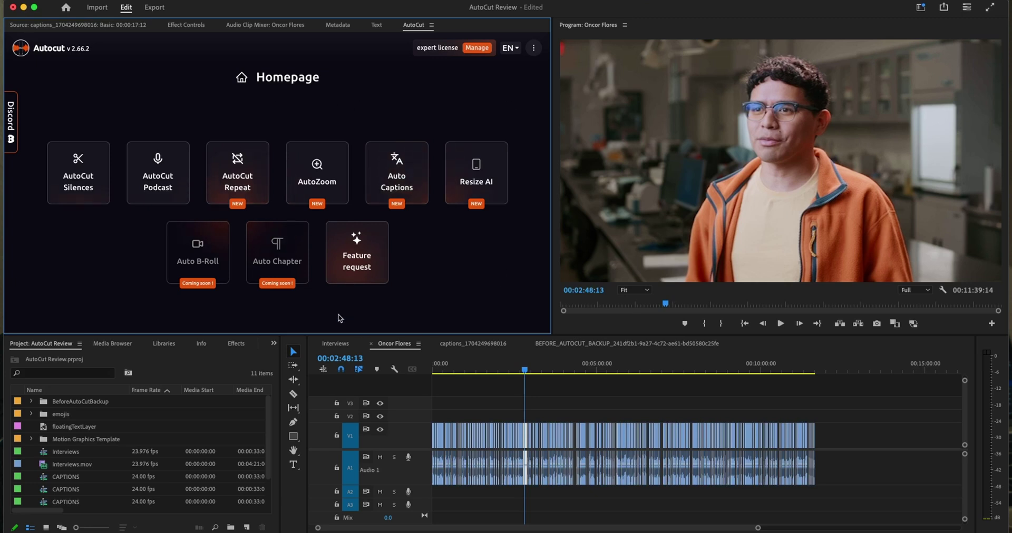
pyautogui.click(558, 410)
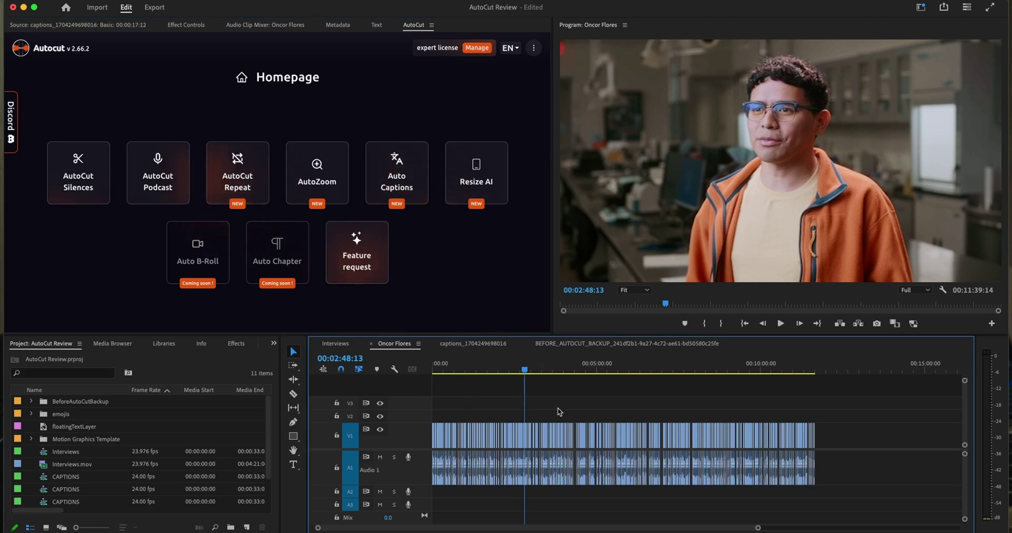